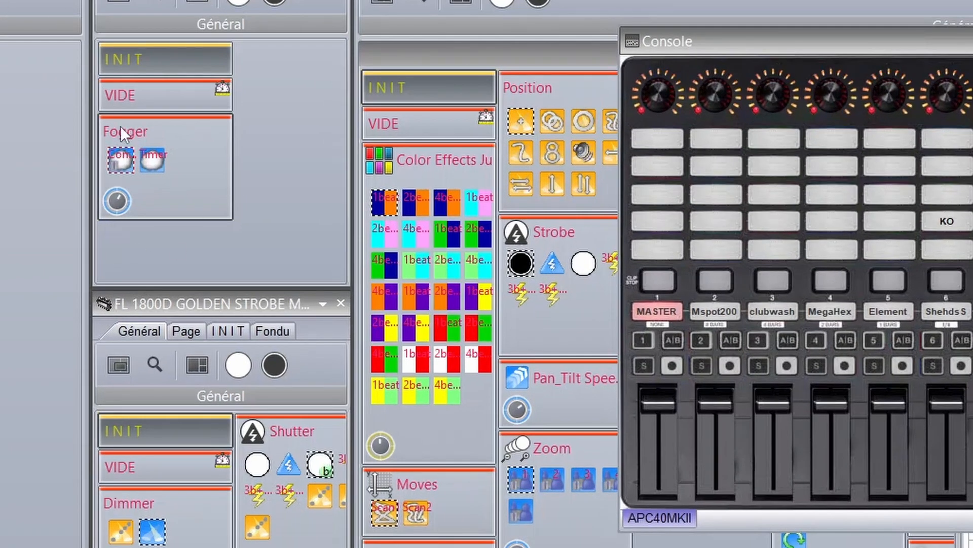
Step: Link the activation of the Fogger's FoggerContinue button to the first pad in the APC40MKII console's top row and try that pad
{"action": "right_click", "coordinate": [120, 156]}
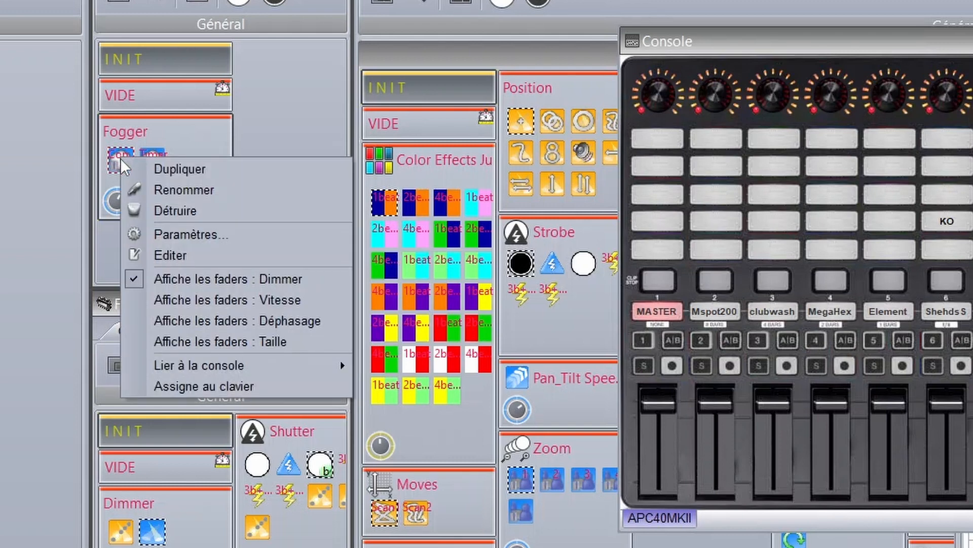
{"action": "mouse_move", "coordinate": [242, 372]}
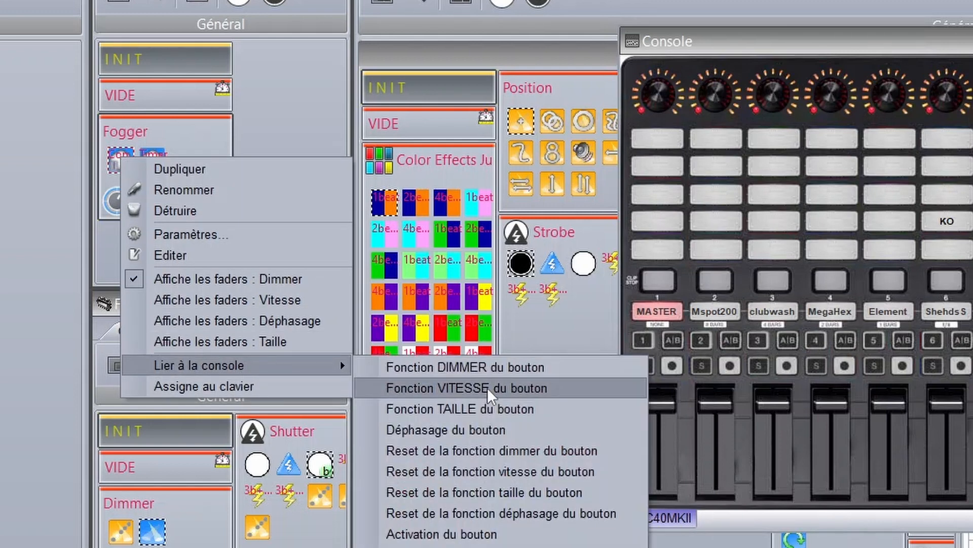
{"action": "left_click", "coordinate": [460, 534]}
{"action": "left_click", "coordinate": [567, 275]}
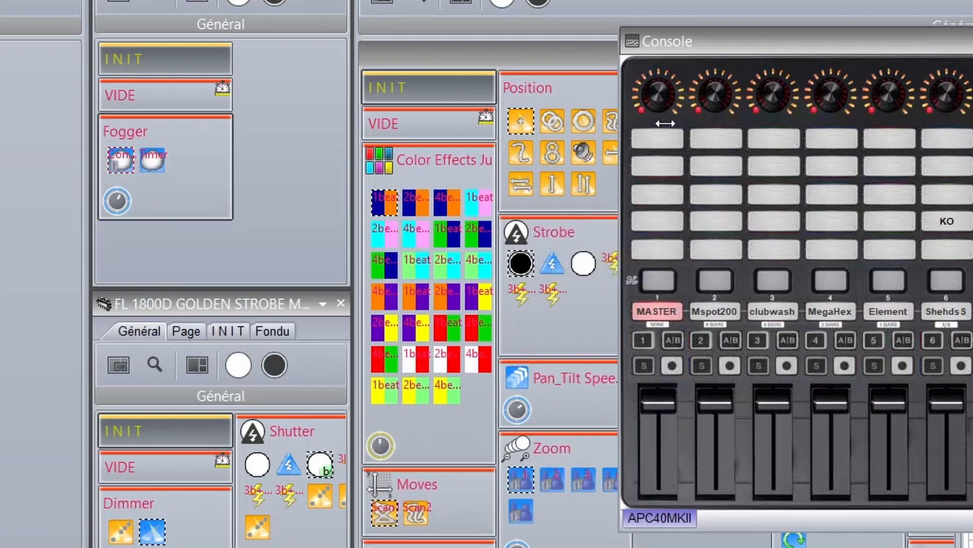
{"action": "left_click", "coordinate": [640, 135]}
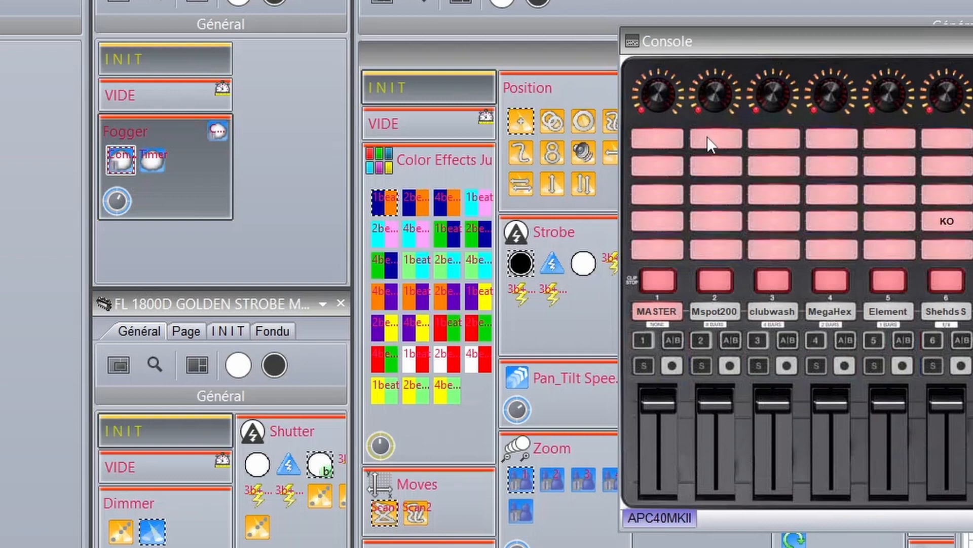
{"action": "left_click", "coordinate": [656, 139]}
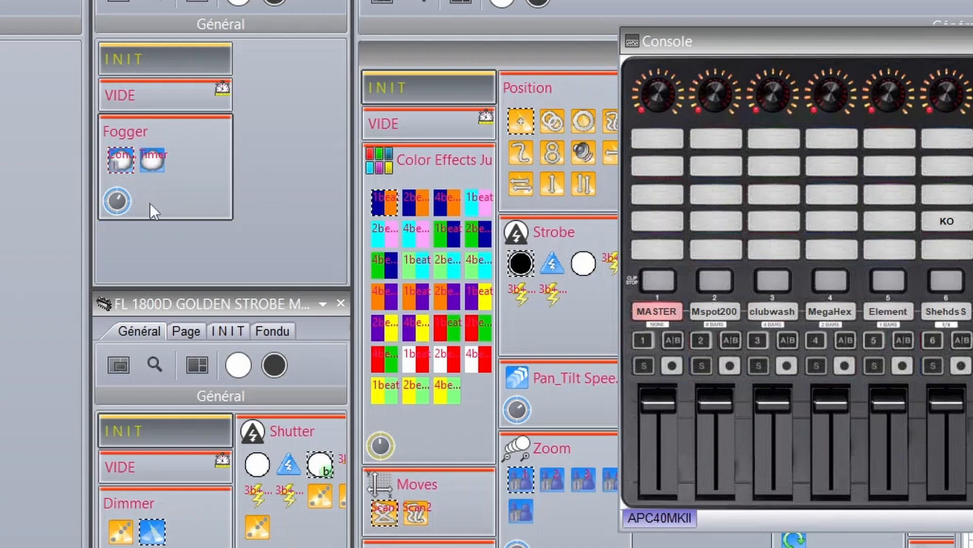
Step: Hide the Console window and show it again
{"action": "mouse_move", "coordinate": [150, 203]}
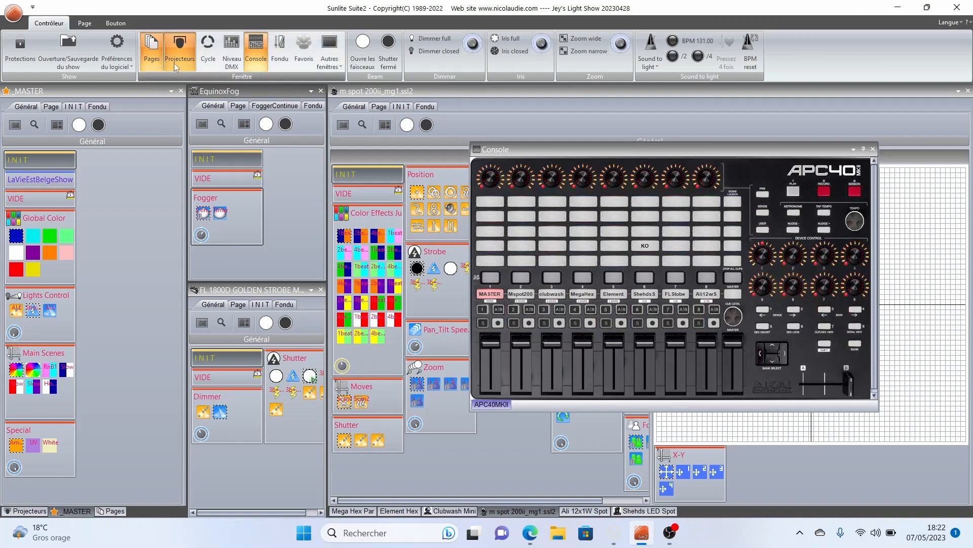
{"action": "left_click", "coordinate": [255, 51]}
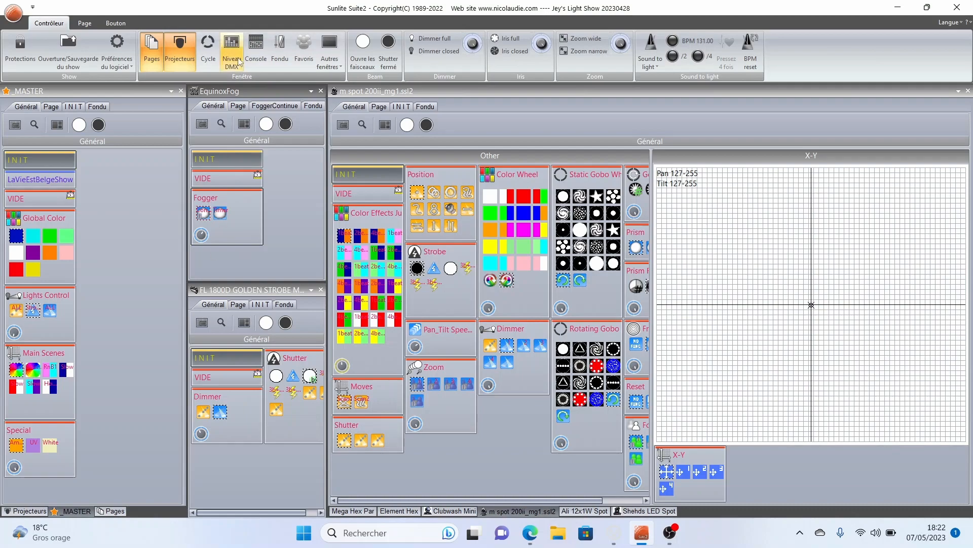
{"action": "left_click", "coordinate": [256, 52]}
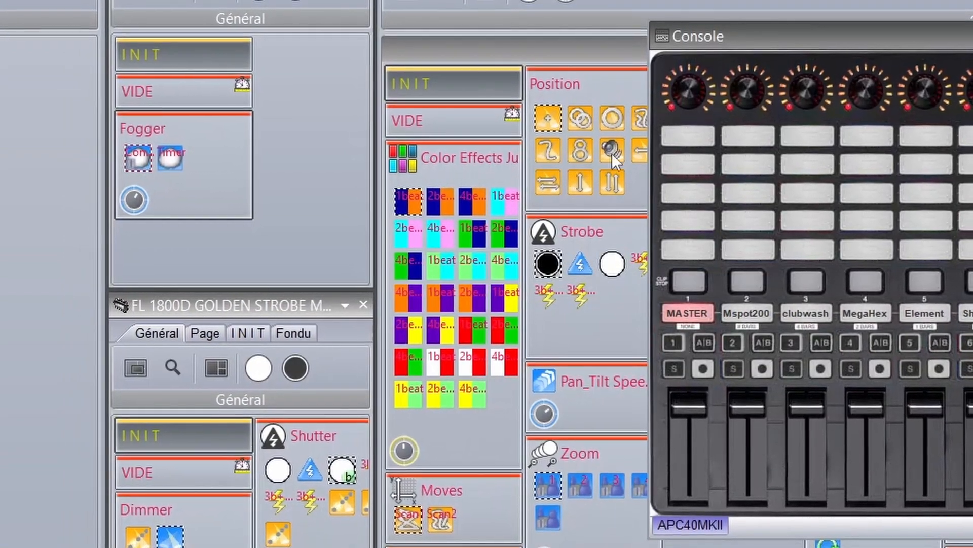
Step: Open the first top-row pad's live commands and delete all of them except the EquinoxFog button activation
{"action": "mouse_move", "coordinate": [689, 137]}
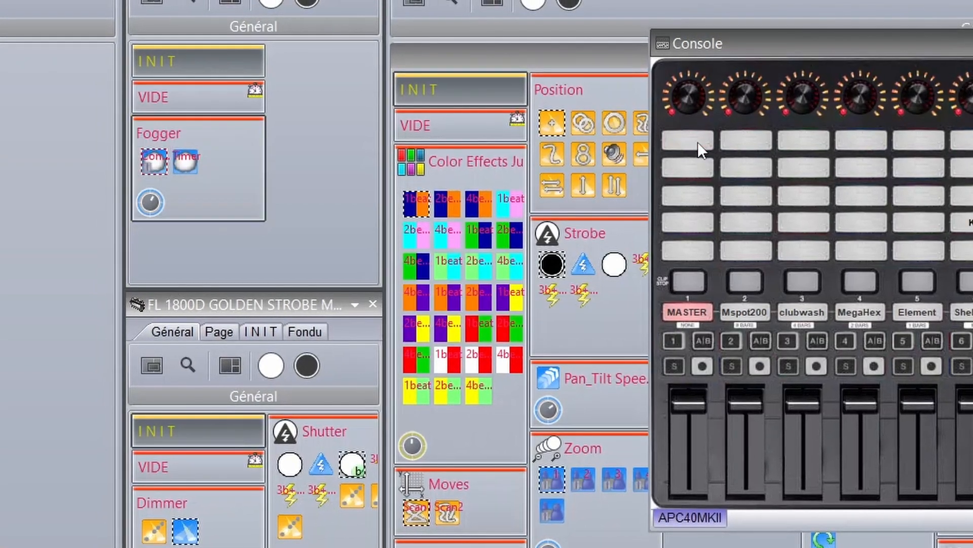
{"action": "mouse_move", "coordinate": [695, 141]}
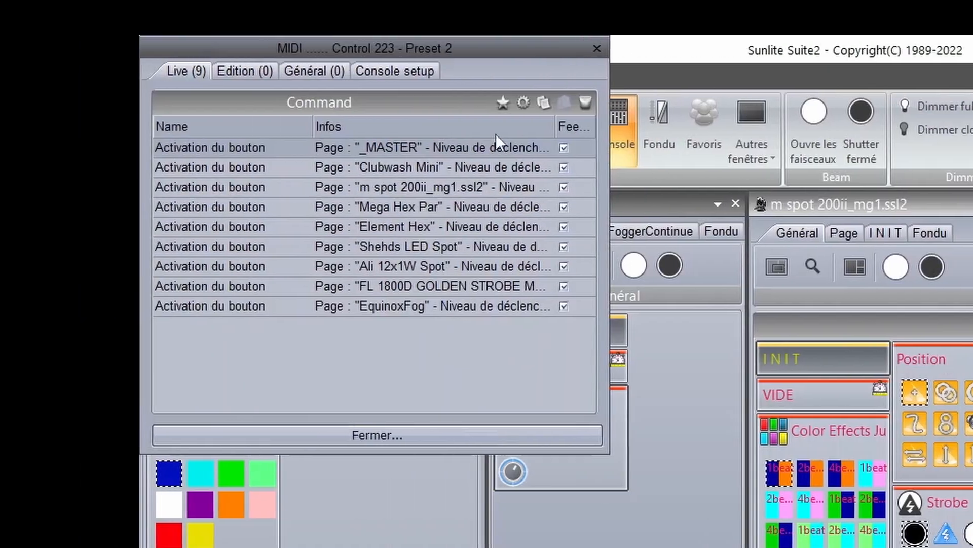
{"action": "left_click_drag", "start_coordinate": [491, 47], "coordinate": [572, 48]}
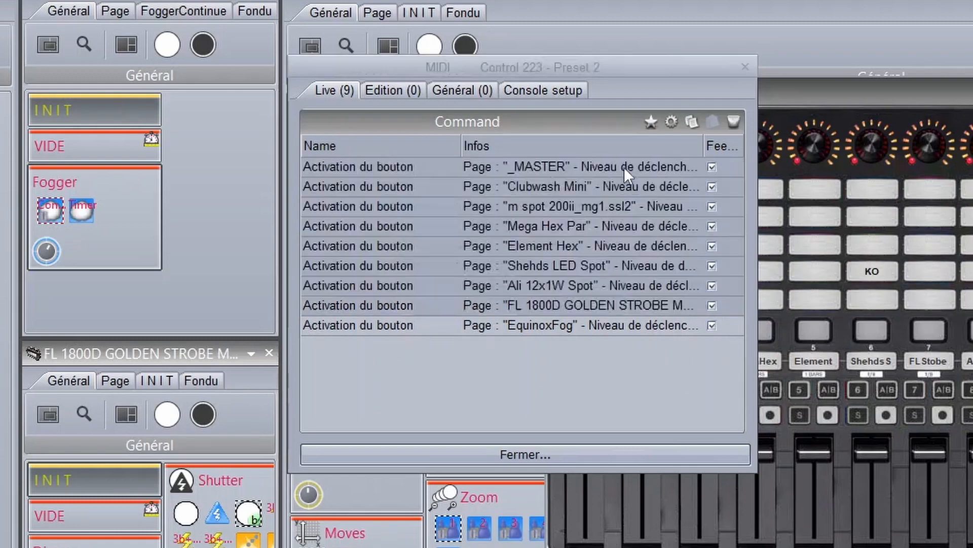
{"action": "double_click", "coordinate": [625, 166]}
{"action": "left_click", "coordinate": [689, 177]}
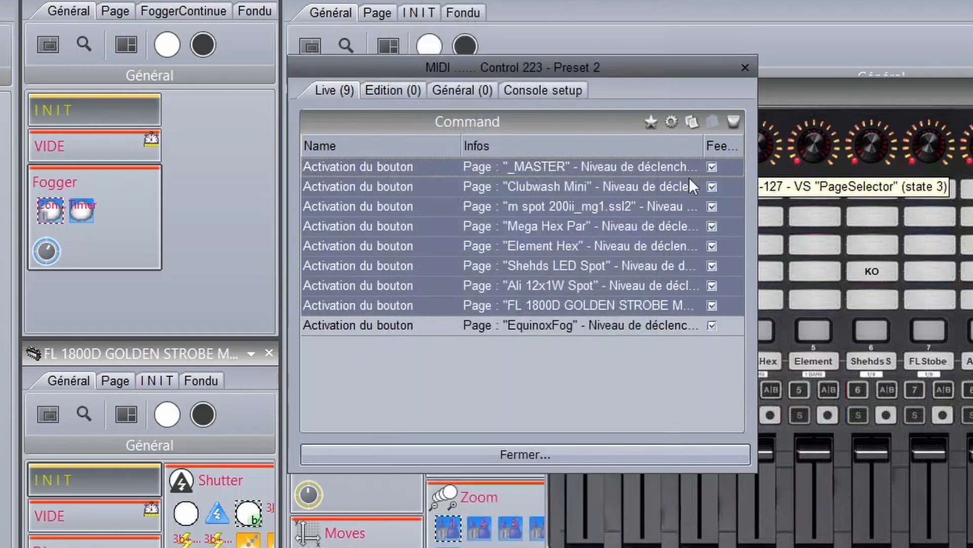
{"action": "left_click", "coordinate": [734, 121]}
{"action": "left_click", "coordinate": [515, 315]}
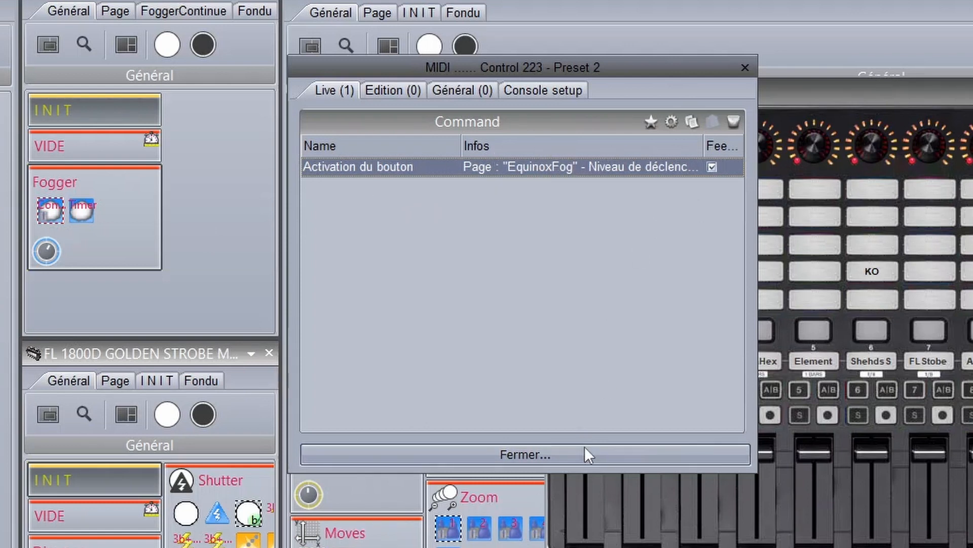
Step: Copy the EquinoxFog activation command to the second top-row pad, replacing all of that pad's existing live commands
{"action": "left_click_drag", "start_coordinate": [620, 75], "coordinate": [586, 250]}
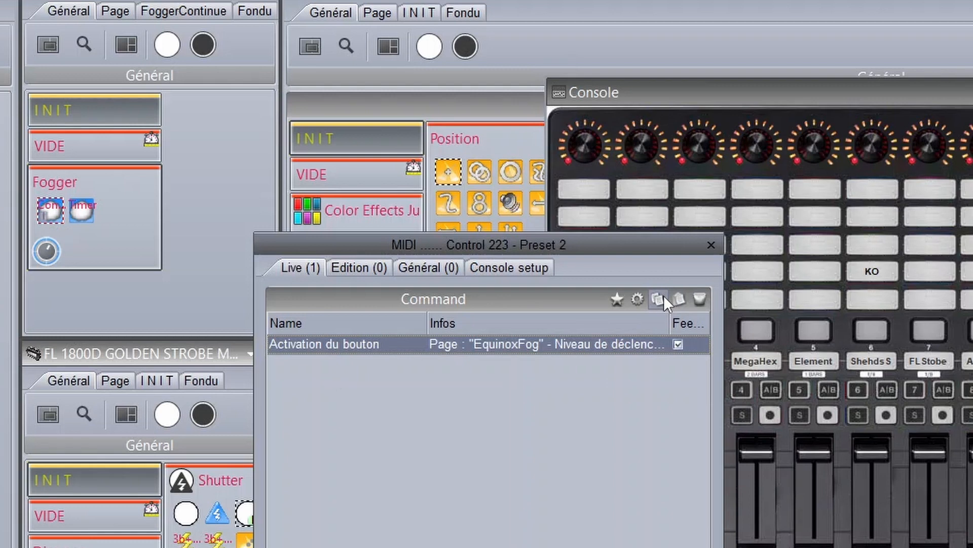
{"action": "left_click", "coordinate": [656, 187]}
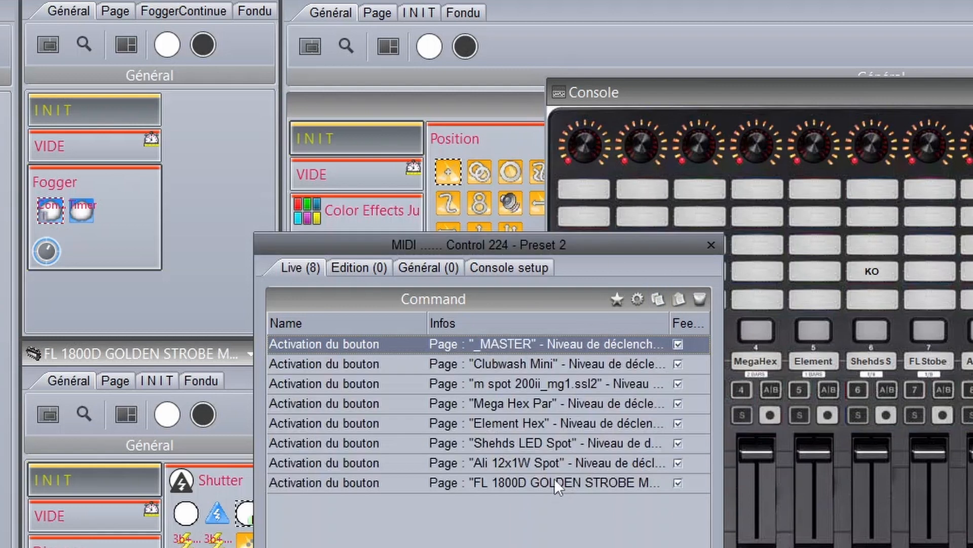
{"action": "left_click_drag", "start_coordinate": [554, 479], "coordinate": [664, 322]}
{"action": "left_click", "coordinate": [700, 299]}
{"action": "left_click", "coordinate": [471, 487]}
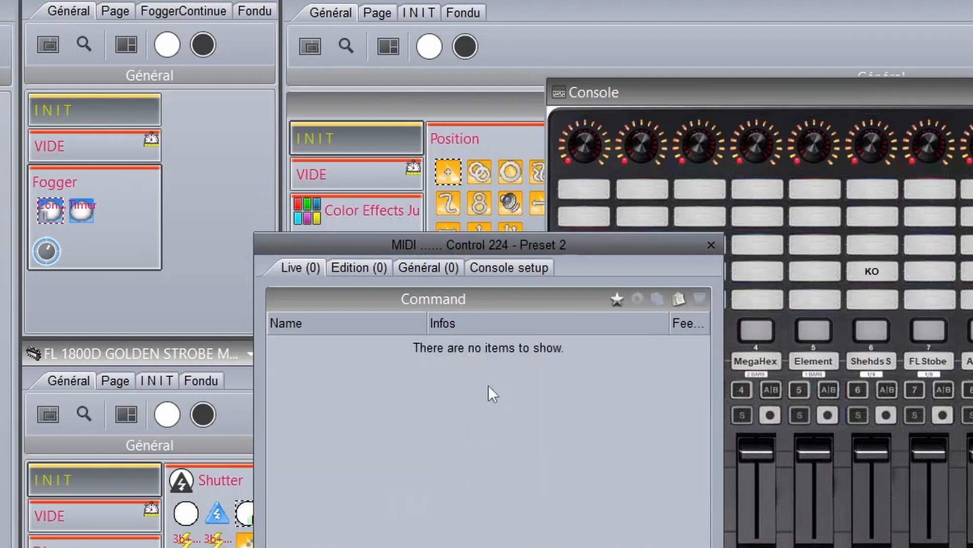
{"action": "left_click", "coordinate": [674, 300]}
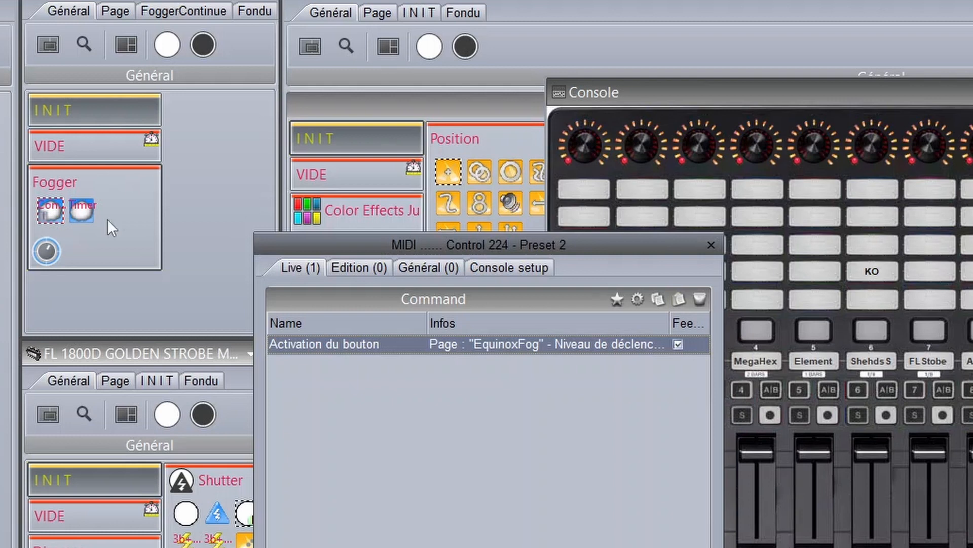
Step: Check the Fogger button's feedback on both pads and delete the EquinoxFog command from the first pad
{"action": "left_click", "coordinate": [52, 217]}
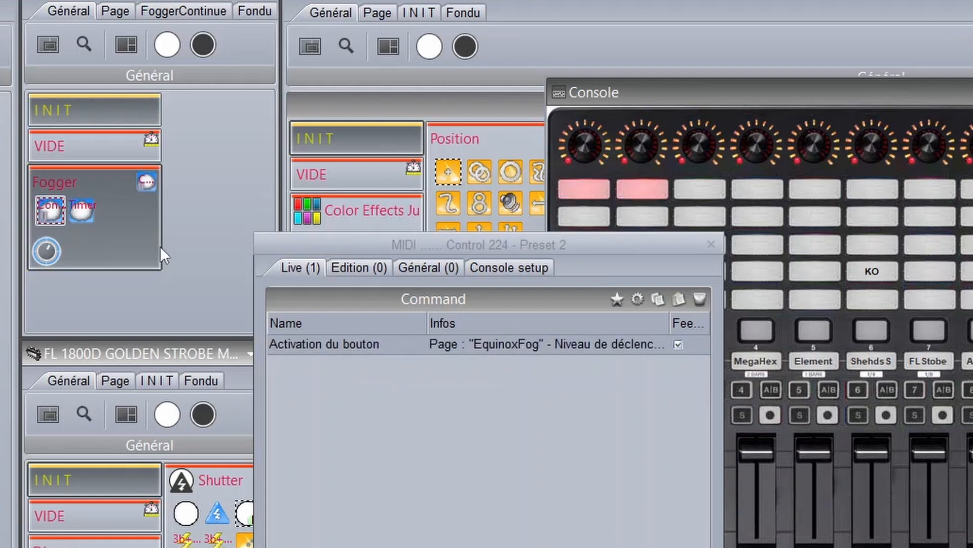
{"action": "left_click", "coordinate": [57, 215]}
{"action": "left_click", "coordinate": [585, 193]}
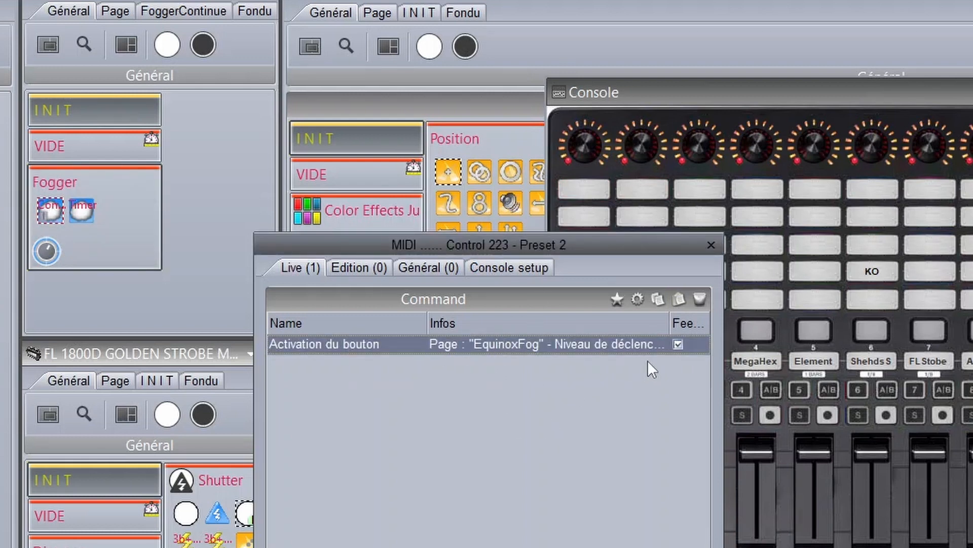
{"action": "left_click", "coordinate": [700, 301]}
{"action": "left_click", "coordinate": [453, 488]}
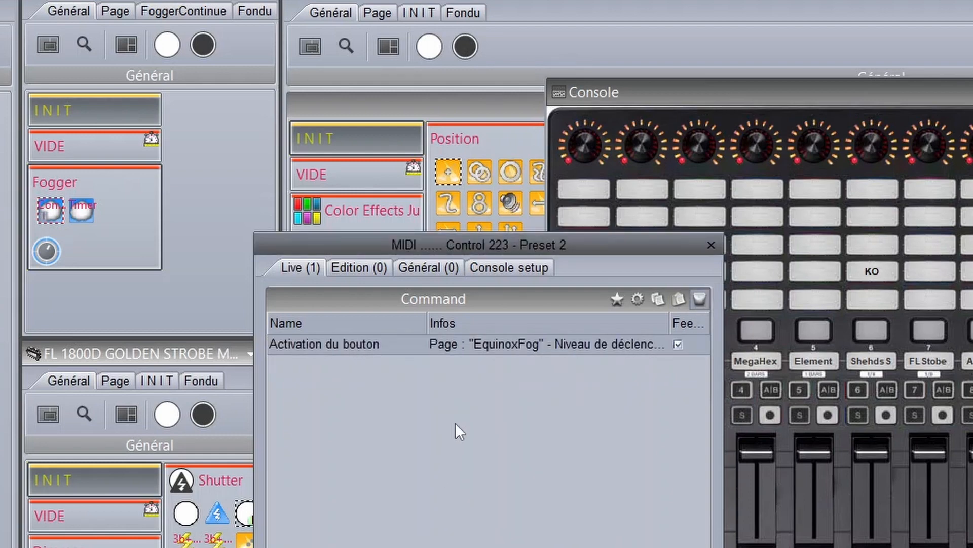
{"action": "key", "text": "Escape"}
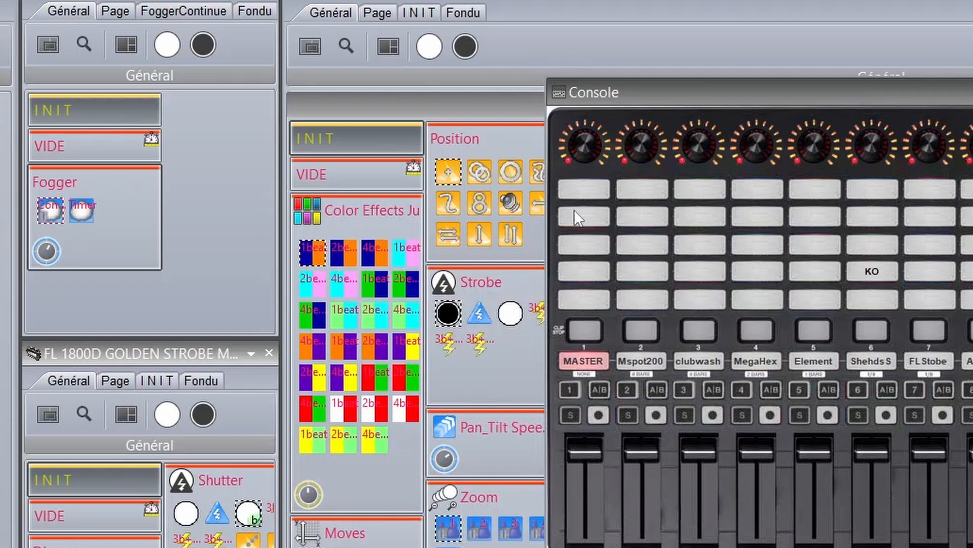
Step: Test the first two top-row pads to verify which one activates the Fogger
{"action": "left_click", "coordinate": [587, 187]}
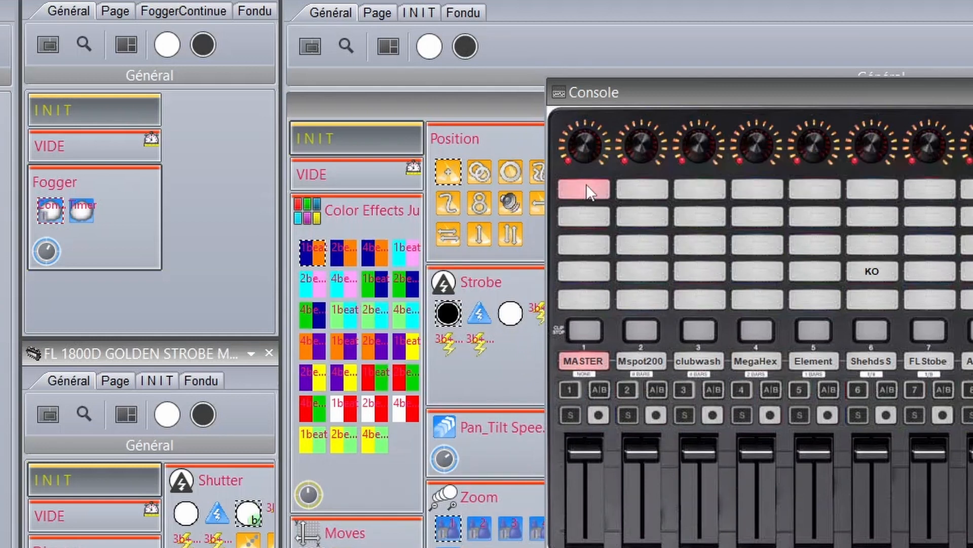
{"action": "left_click", "coordinate": [660, 194]}
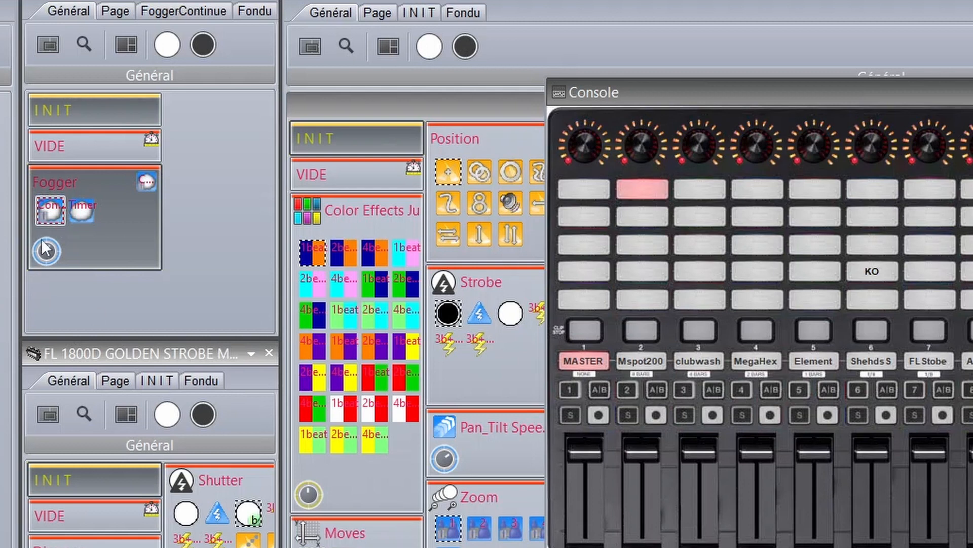
{"action": "left_click", "coordinate": [638, 192]}
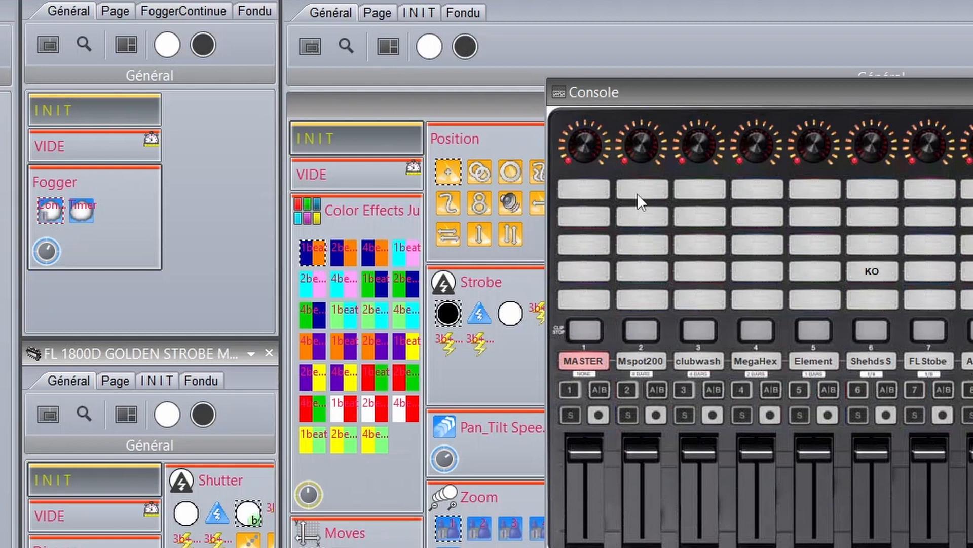
Step: Enable "Mode fugitif" for the FoggerContinue activation command on the second top-row pad and close its settings
{"action": "left_click", "coordinate": [637, 193]}
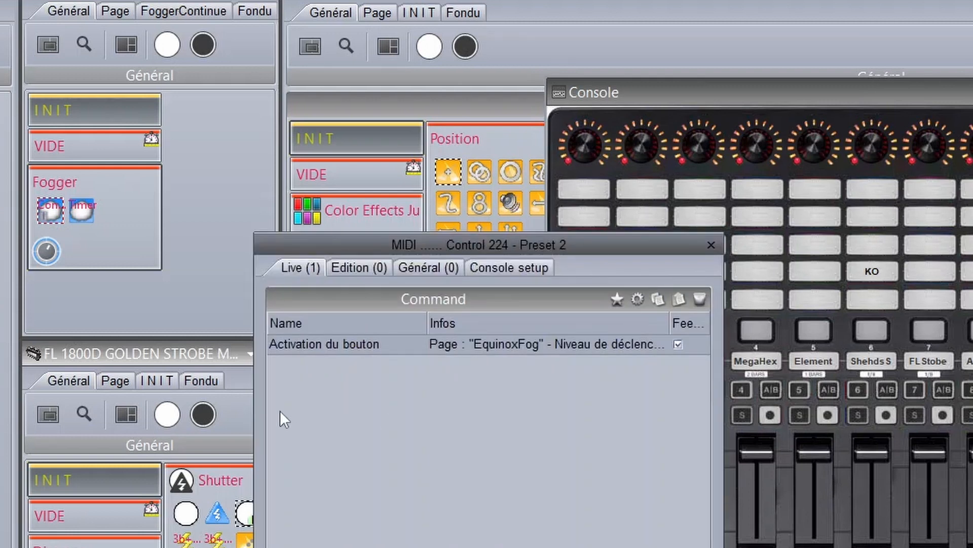
{"action": "double_click", "coordinate": [310, 349]}
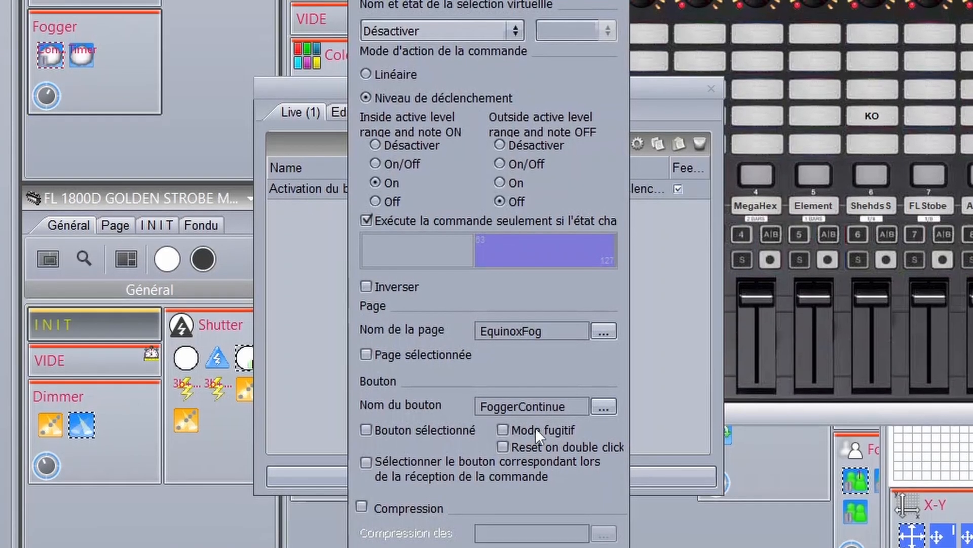
{"action": "left_click", "coordinate": [505, 430]}
{"action": "left_click", "coordinate": [553, 547]}
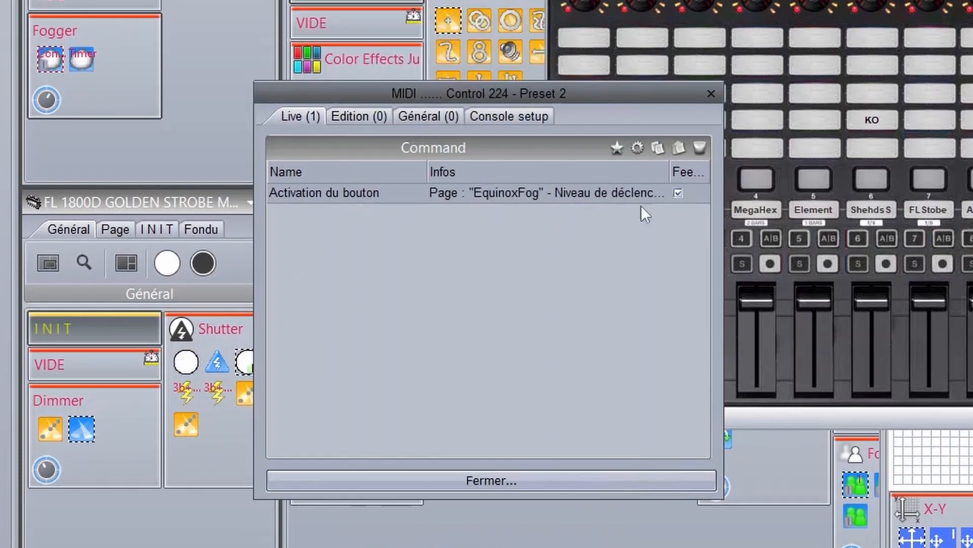
{"action": "left_click", "coordinate": [558, 480]}
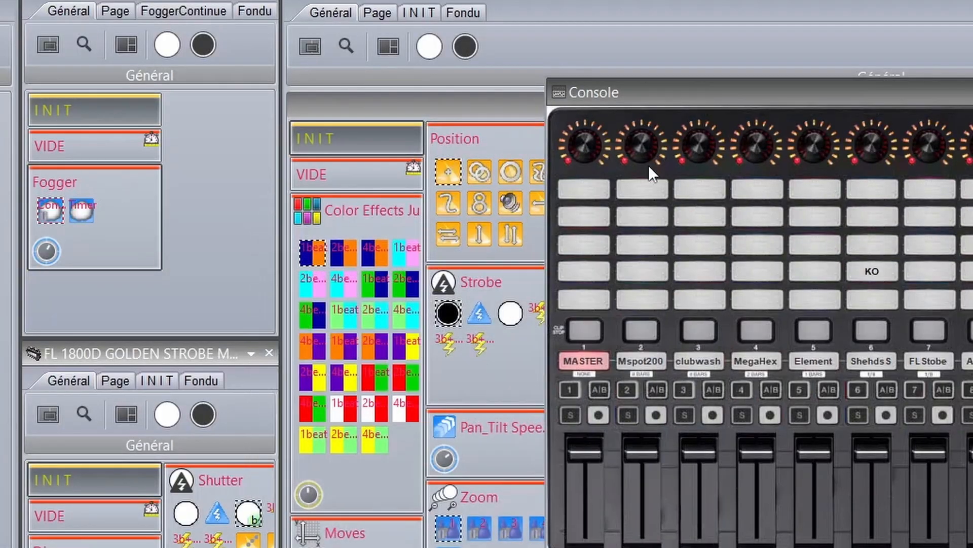
Step: Retest the first pad and the second pad with its momentary Fogger command
{"action": "left_click", "coordinate": [583, 193]}
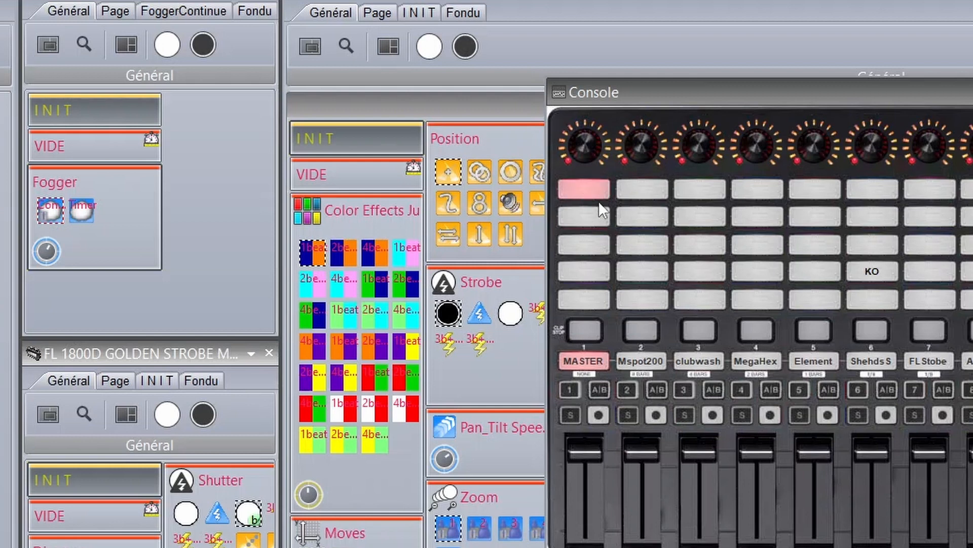
{"action": "left_click", "coordinate": [643, 190]}
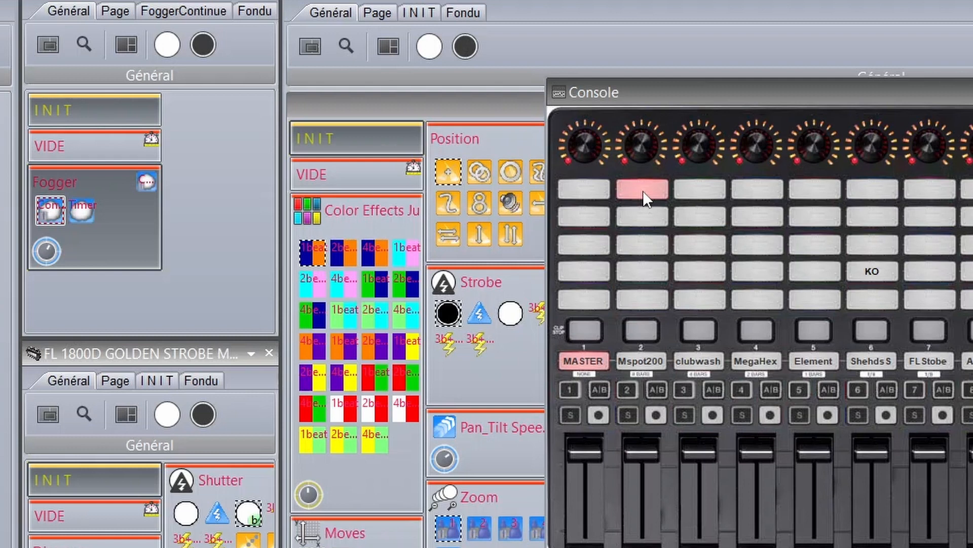
{"action": "left_click", "coordinate": [643, 191]}
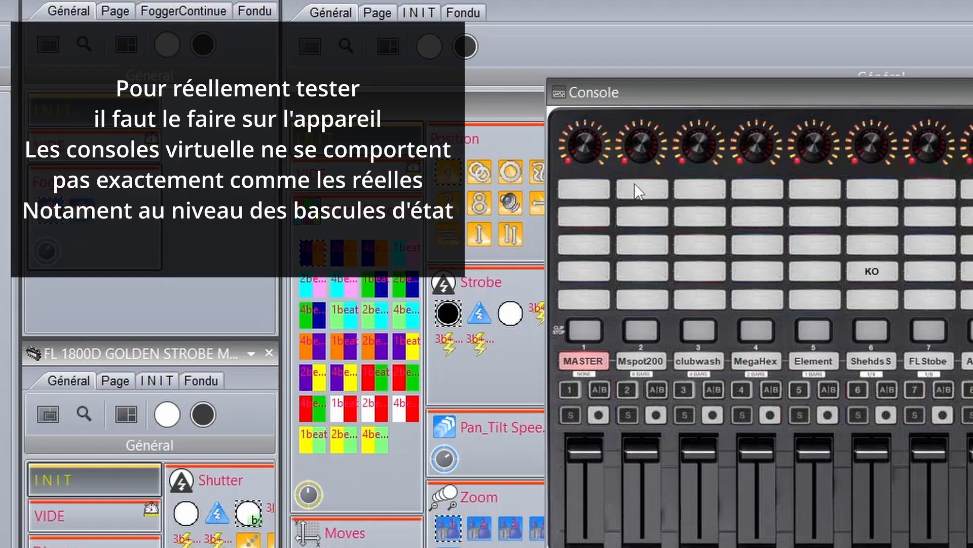
Step: Raise the console's MASTER channel fader to roughly three quarters of its travel
{"action": "mouse_move", "coordinate": [646, 190]}
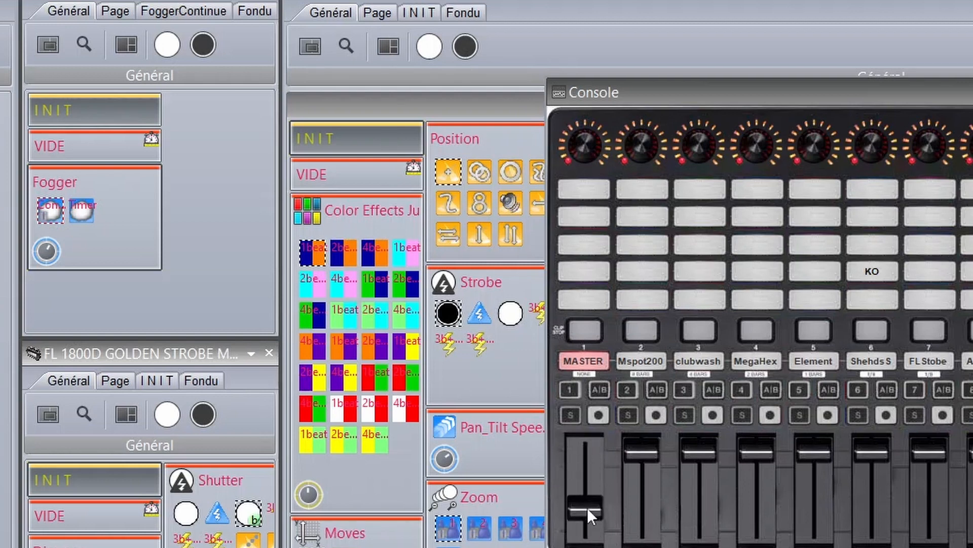
{"action": "left_click_drag", "start_coordinate": [587, 507], "coordinate": [589, 486]}
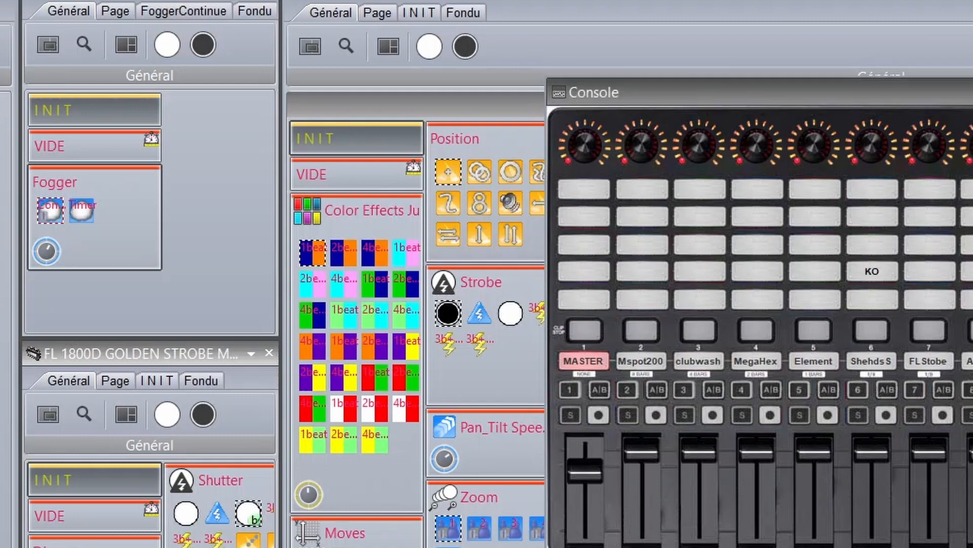
Step: Move the Console window aside, create an empty switch named chenillard for m spot 200ii_mg1.ssl2 and open it for editing
{"action": "left_click_drag", "start_coordinate": [852, 97], "coordinate": [972, 92]}
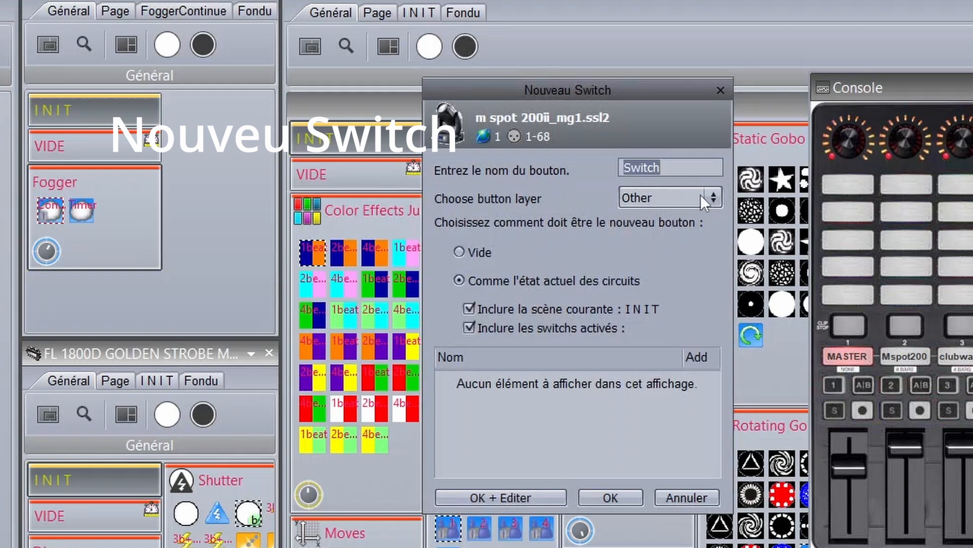
{"action": "type", "text": "cha"}
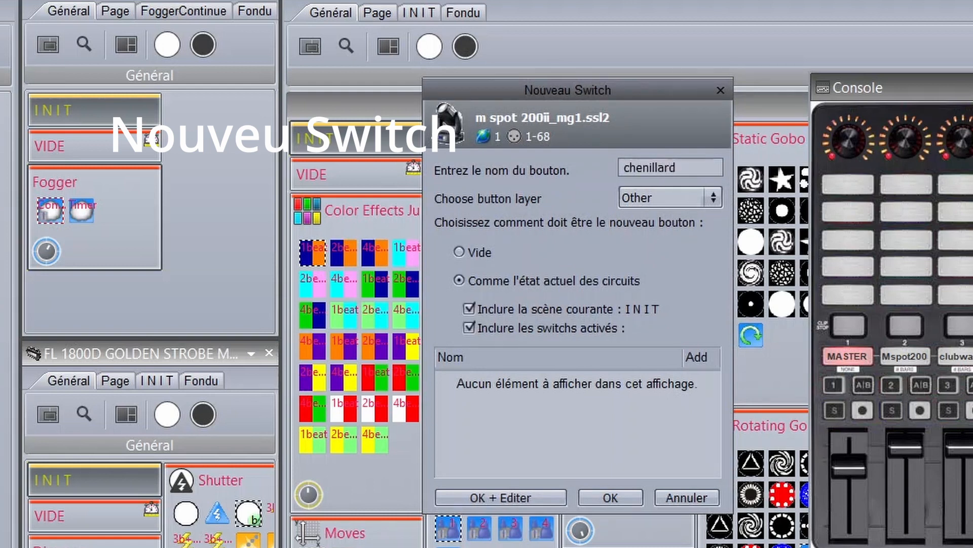
{"action": "left_click", "coordinate": [479, 252]}
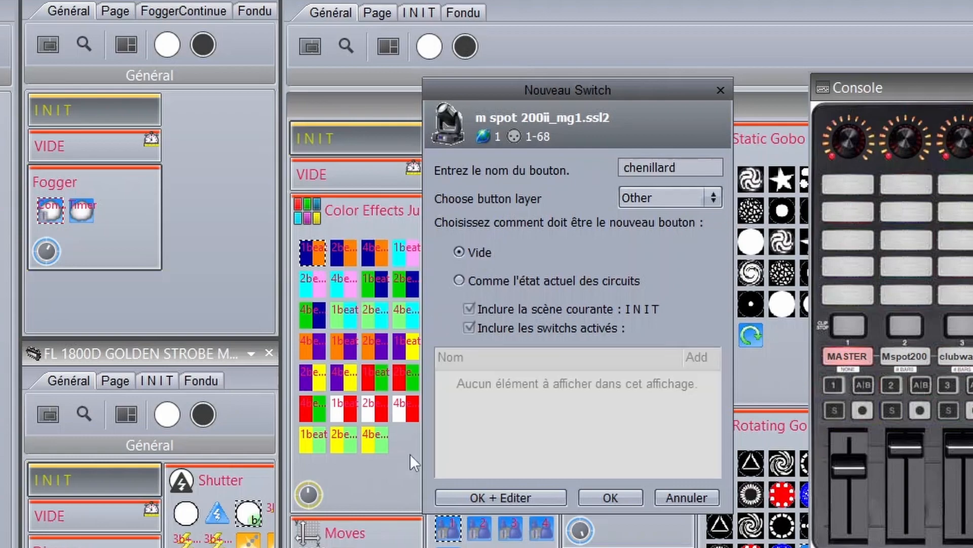
{"action": "left_click", "coordinate": [530, 497]}
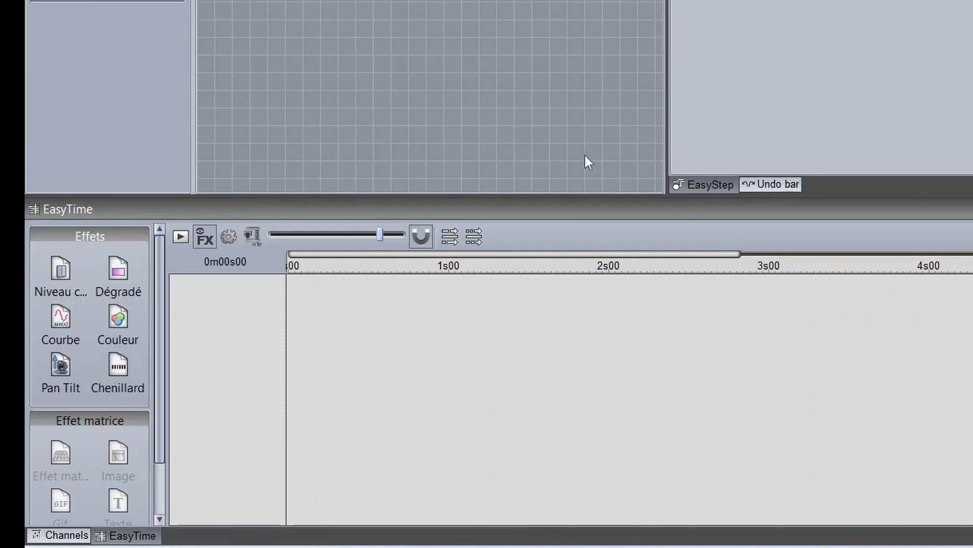
Step: Set the Dimmer channel of the m spot 200ii fixtures to EasyTime control and show its tracks on the EasyTime timeline
{"action": "left_click", "coordinate": [71, 536]}
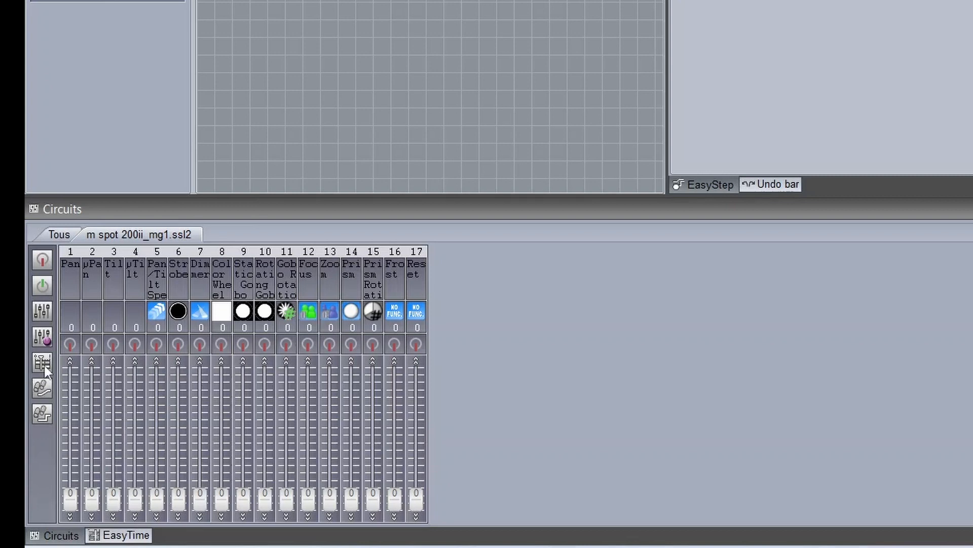
{"action": "left_click_drag", "start_coordinate": [42, 370], "coordinate": [202, 348]}
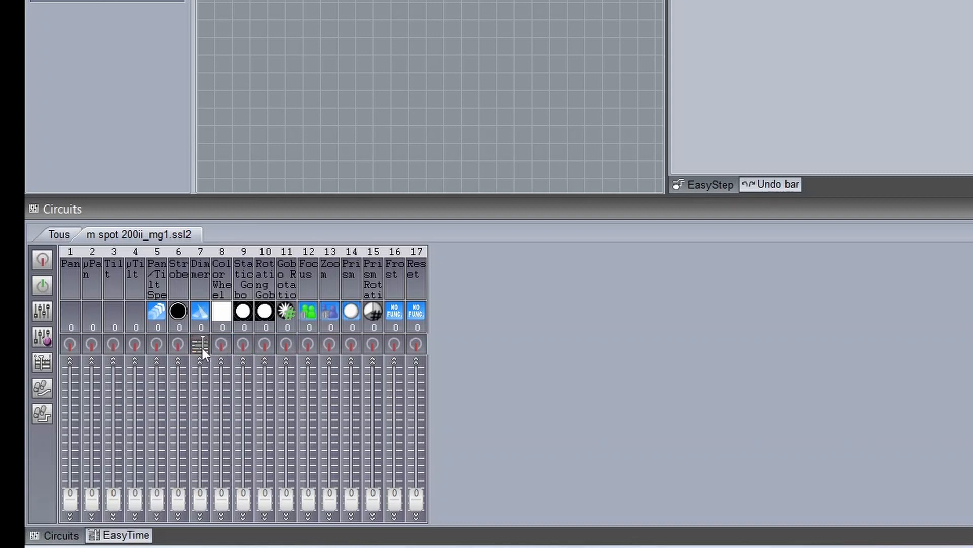
{"action": "left_click", "coordinate": [129, 537]}
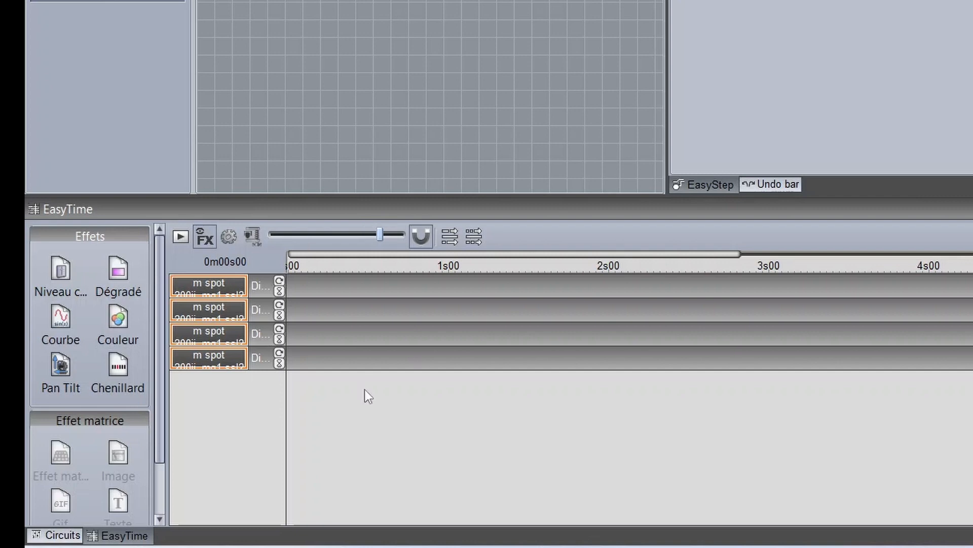
Step: Apply a Chenillard effect to the four Dimmer tracks, check its inactive Dimmer value, and save the switch
{"action": "left_click_drag", "start_coordinate": [134, 372], "coordinate": [385, 287]}
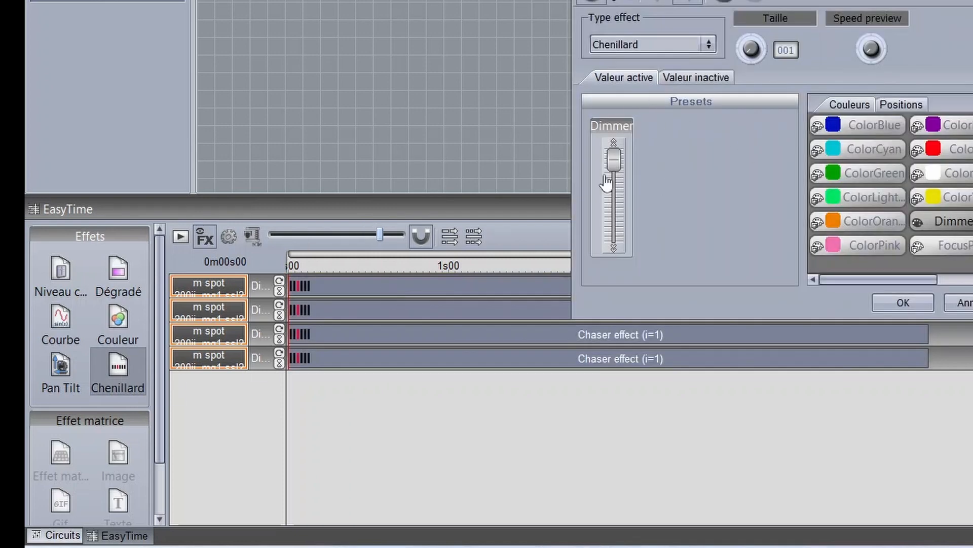
{"action": "left_click", "coordinate": [694, 77]}
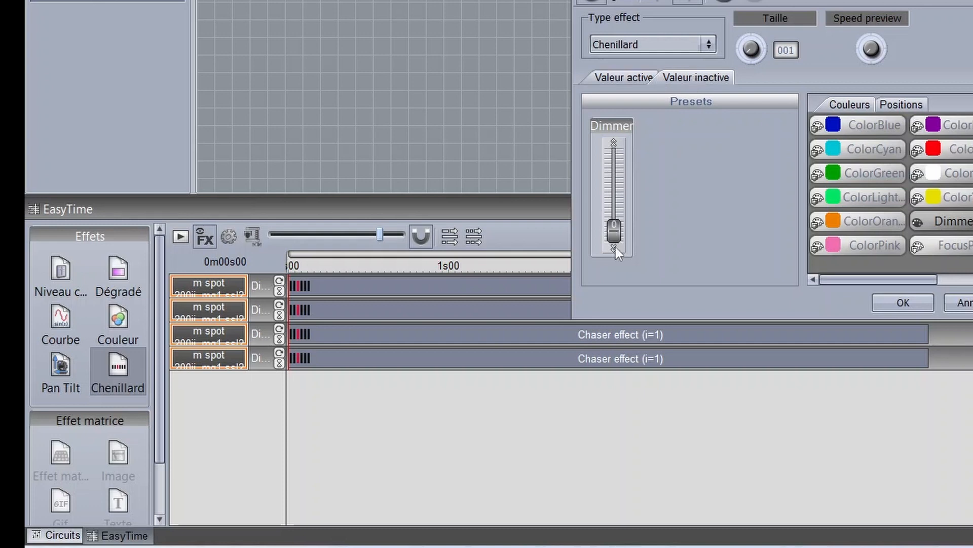
{"action": "left_click", "coordinate": [903, 303]}
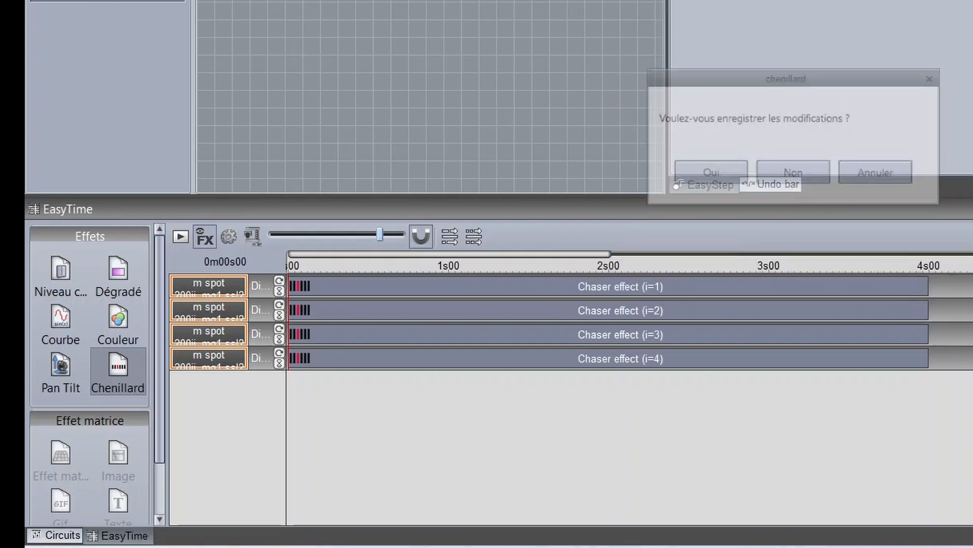
{"action": "left_click", "coordinate": [702, 173]}
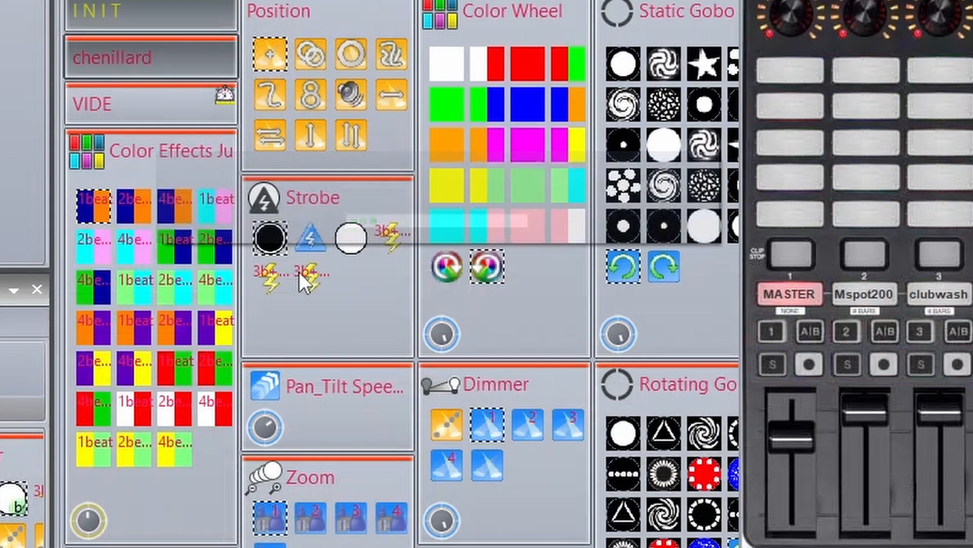
Step: Try the chenillard switch and display the m spot 200ii_mg1.ssl2 channels in a narrowed Niveau DMX window
{"action": "left_click", "coordinate": [132, 60]}
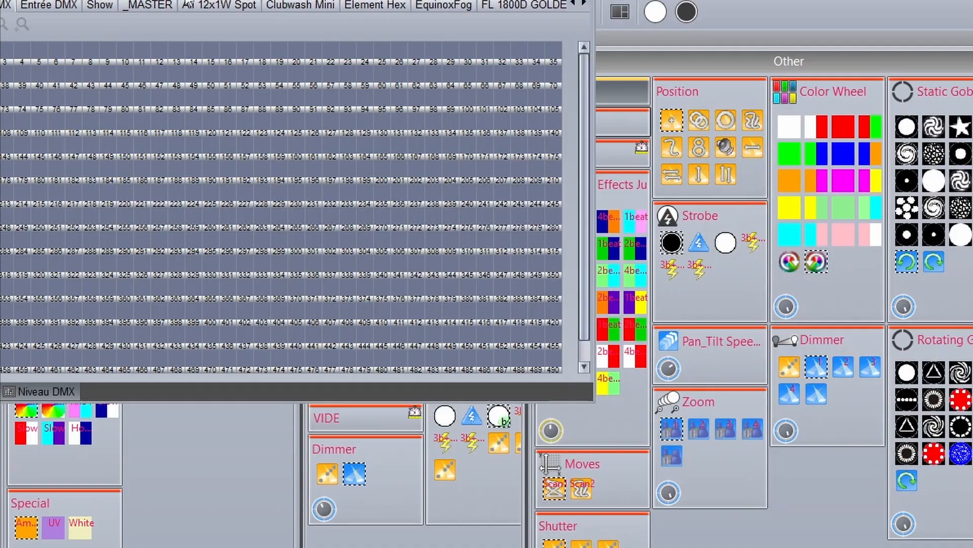
{"action": "left_click", "coordinate": [272, 6]}
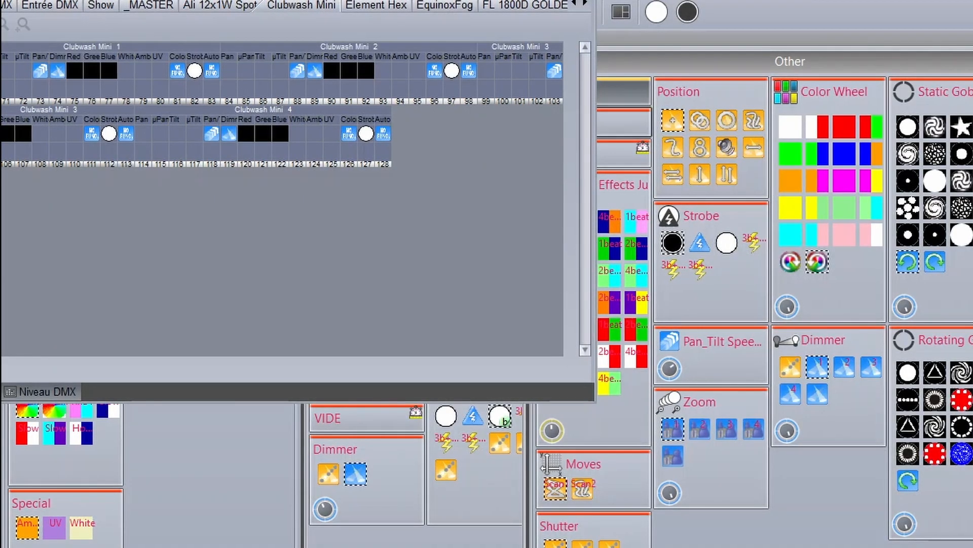
{"action": "left_click_drag", "start_coordinate": [272, 7], "coordinate": [397, 44]}
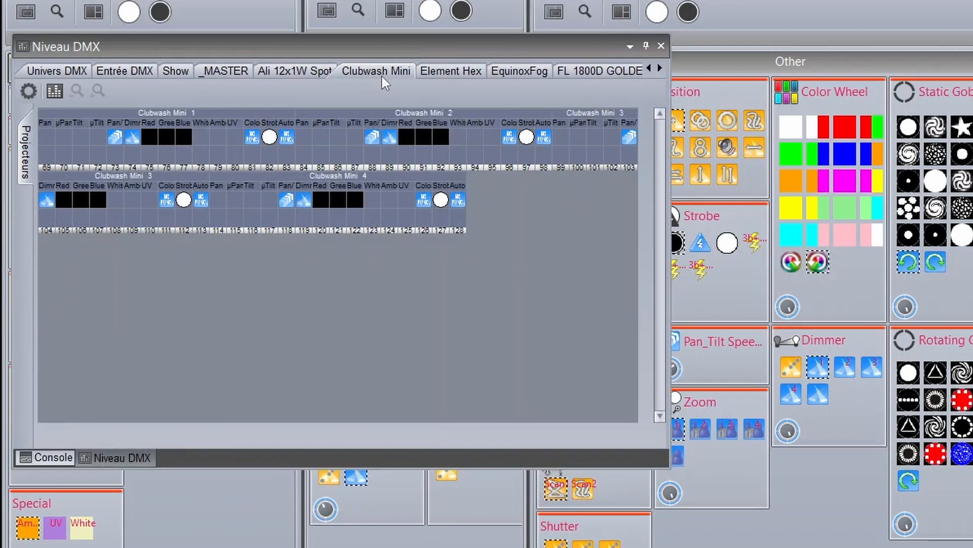
{"action": "left_click", "coordinate": [661, 69]}
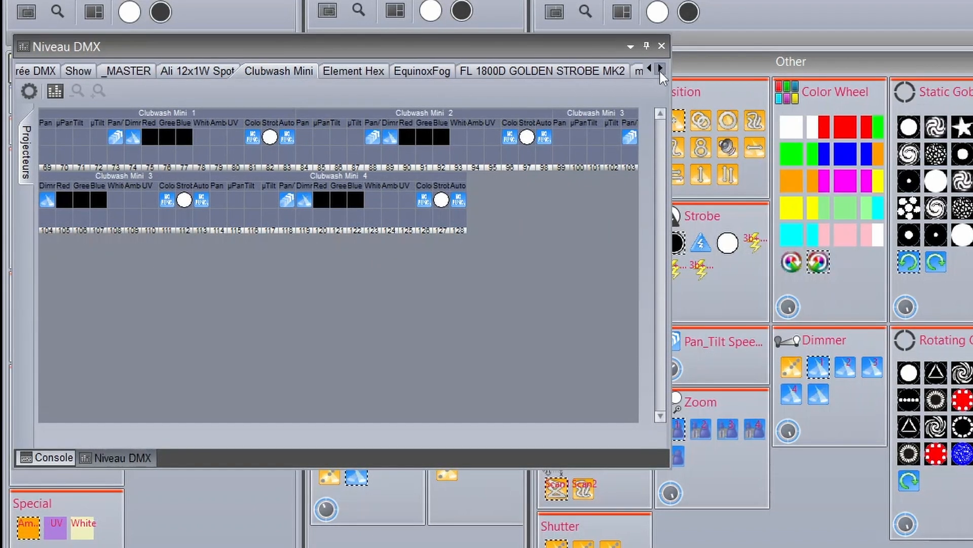
{"action": "left_click", "coordinate": [660, 68]}
{"action": "left_click", "coordinate": [660, 69]}
{"action": "left_click", "coordinate": [513, 72]}
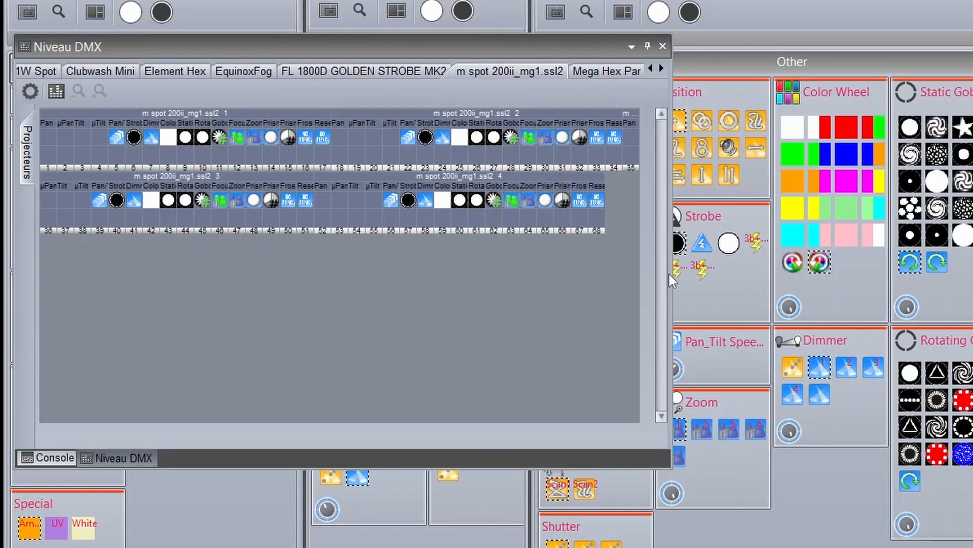
{"action": "left_click_drag", "start_coordinate": [670, 273], "coordinate": [513, 274]}
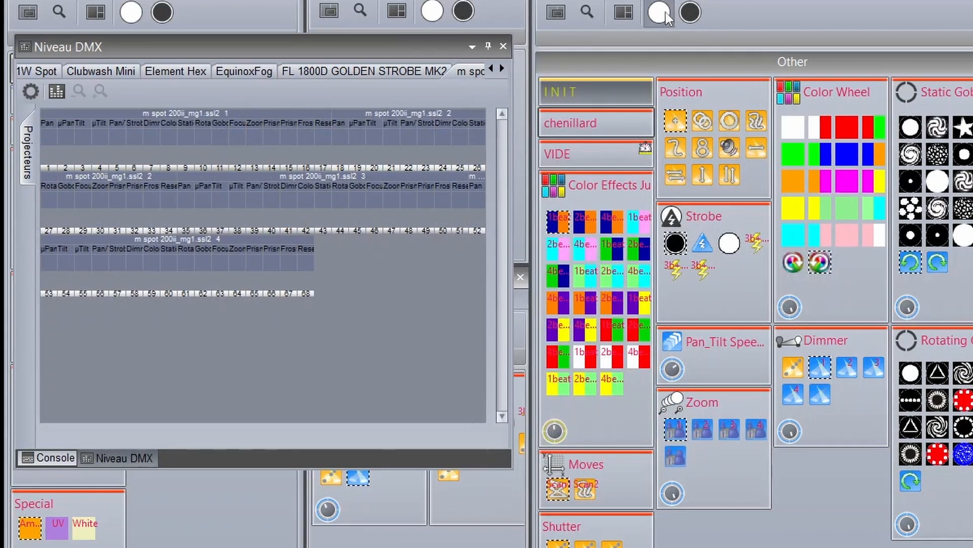
Step: Turn the m spot 200ii fixtures fully on, choose orange on the Color Wheel, and activate the chenillard switch
{"action": "left_click", "coordinate": [663, 13]}
{"action": "left_click", "coordinate": [795, 181]}
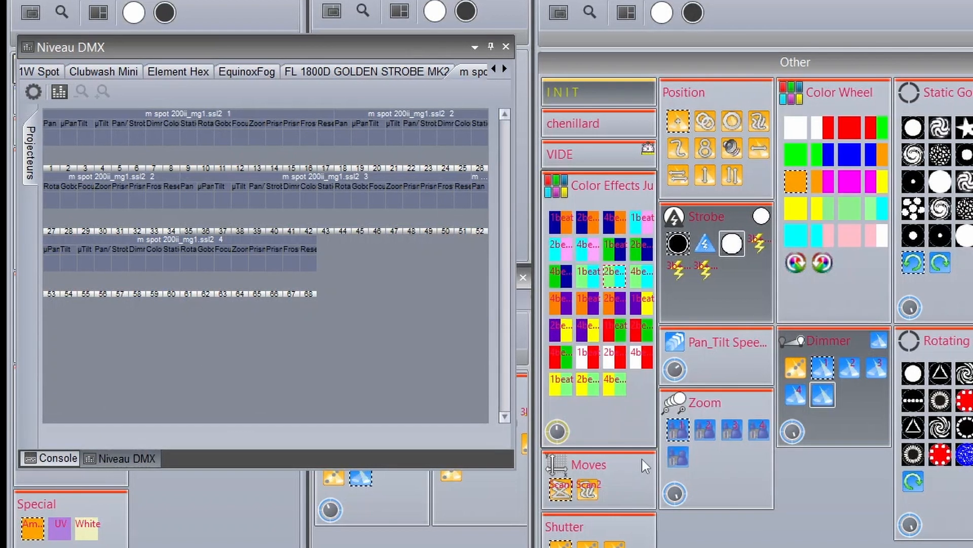
{"action": "left_click", "coordinate": [579, 121]}
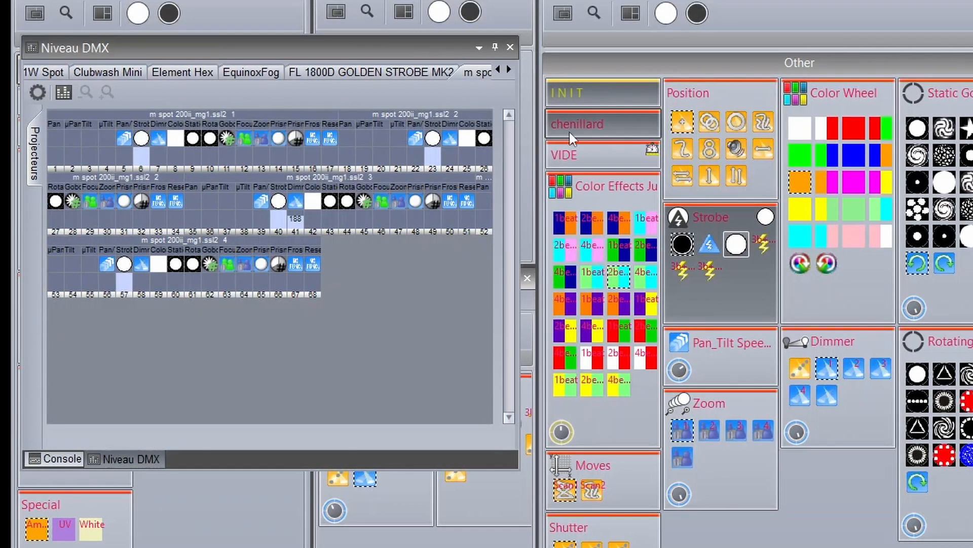
Step: Show the speed (Vitesse) fader on the chenillard switch and turn the switch off
{"action": "right_click", "coordinate": [589, 122]}
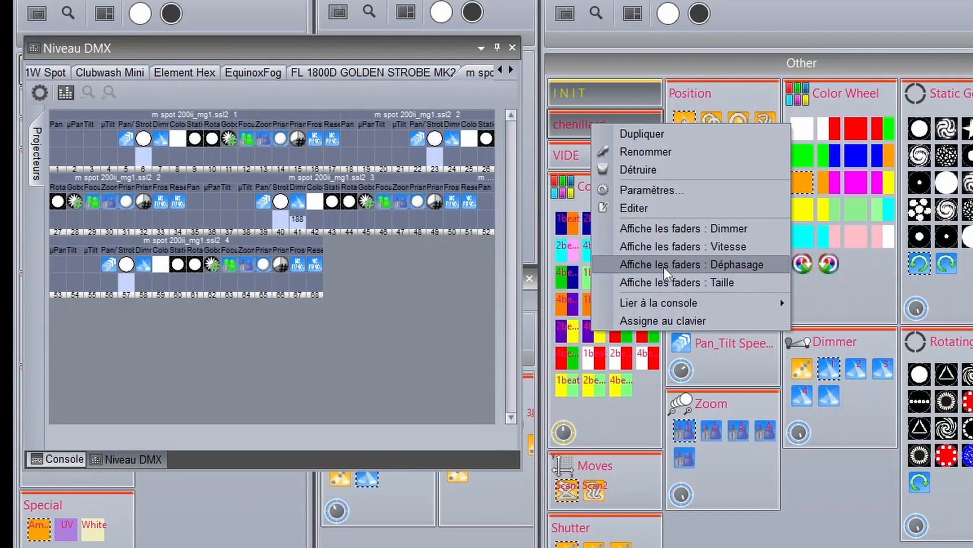
{"action": "left_click", "coordinate": [672, 246]}
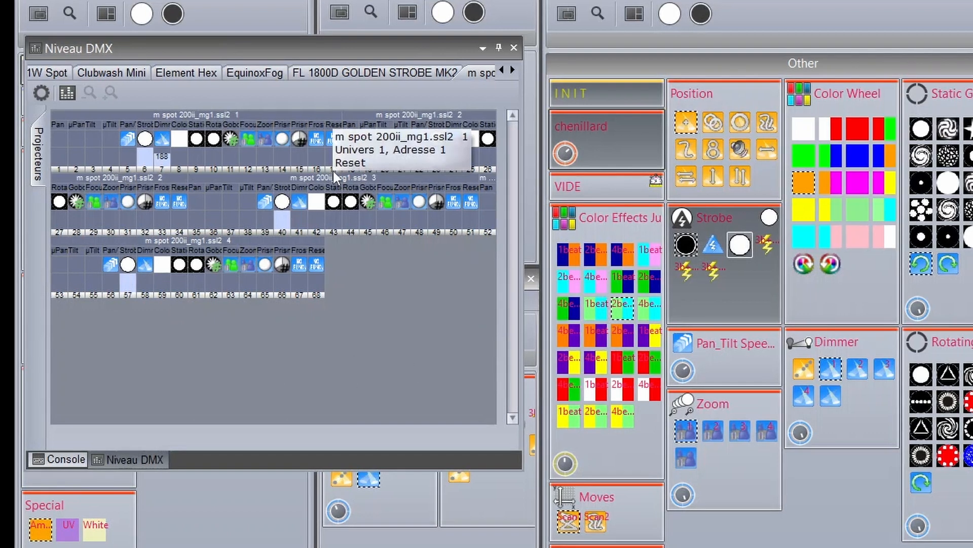
{"action": "left_click", "coordinate": [624, 145]}
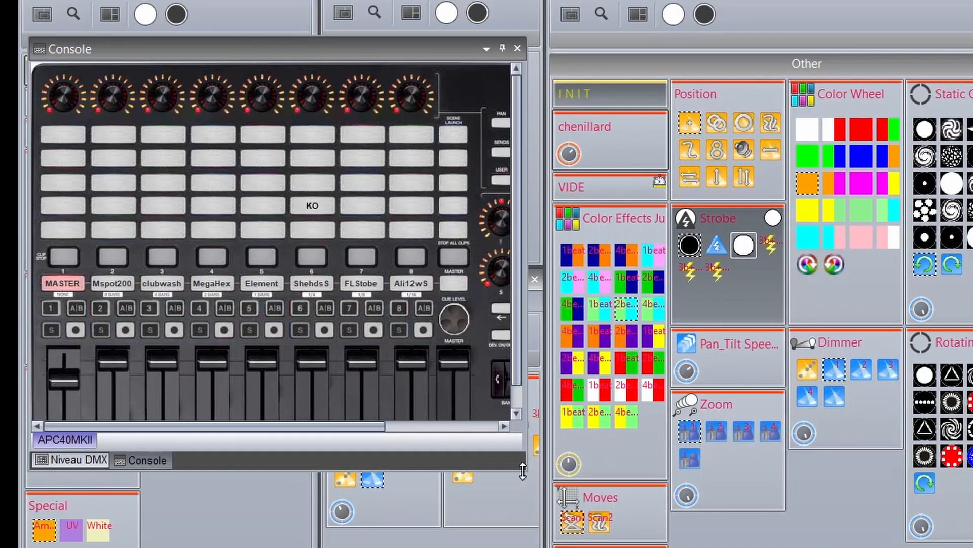
Step: Enlarge the Console window and delete the _MASTER page's DIMMER command from the MASTER channel fader
{"action": "left_click_drag", "start_coordinate": [517, 439], "coordinate": [549, 527]}
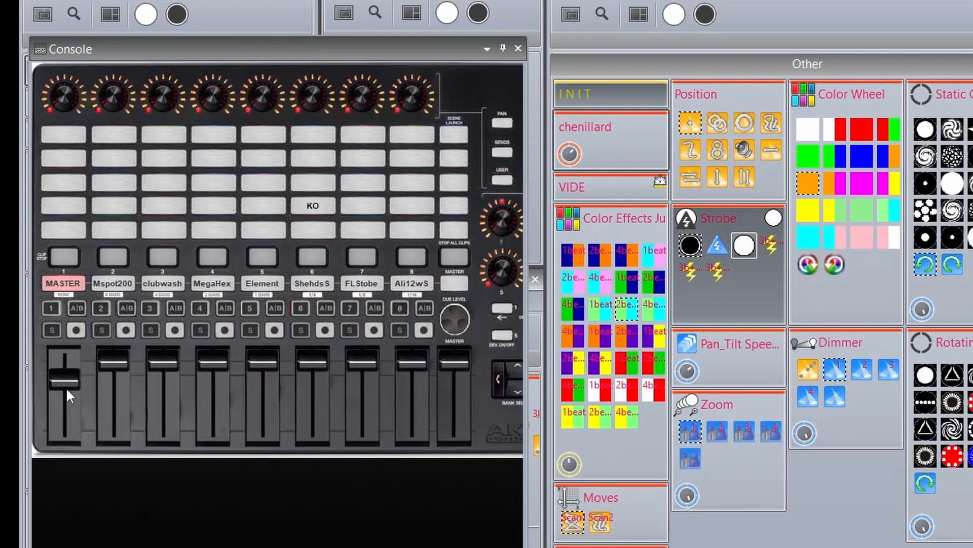
{"action": "left_click_drag", "start_coordinate": [64, 378], "coordinate": [70, 383]}
{"action": "right_click", "coordinate": [70, 381]}
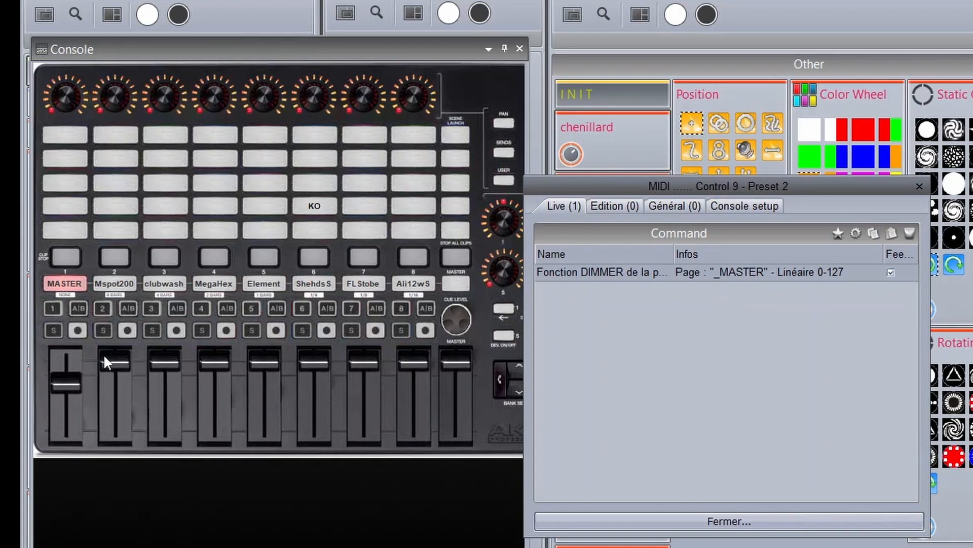
{"action": "left_click", "coordinate": [762, 270]}
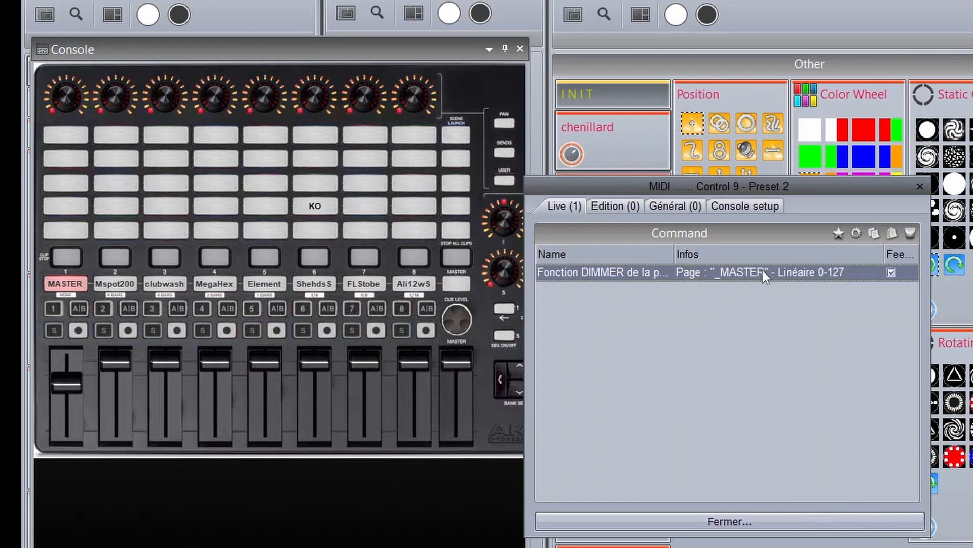
{"action": "left_click", "coordinate": [906, 235]}
{"action": "left_click", "coordinate": [682, 396]}
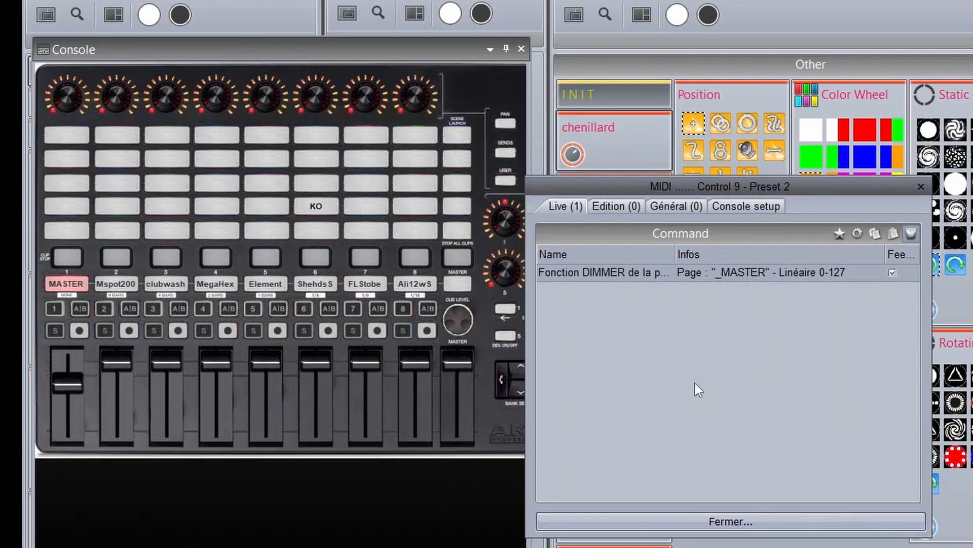
{"action": "left_click", "coordinate": [68, 382]}
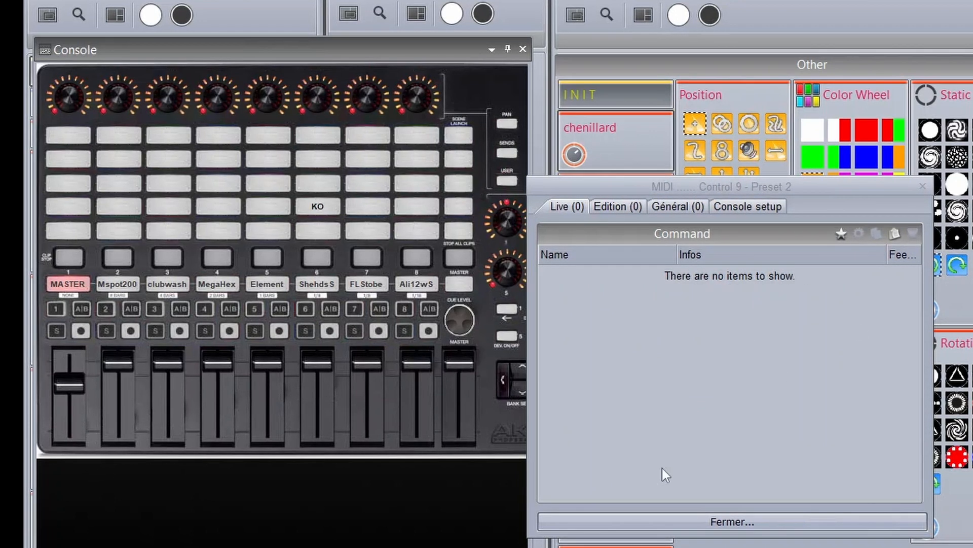
Step: Move the fader's command window clear of the fixture page and add a live "Activation du bouton" command
{"action": "left_click_drag", "start_coordinate": [716, 187], "coordinate": [290, 54]}
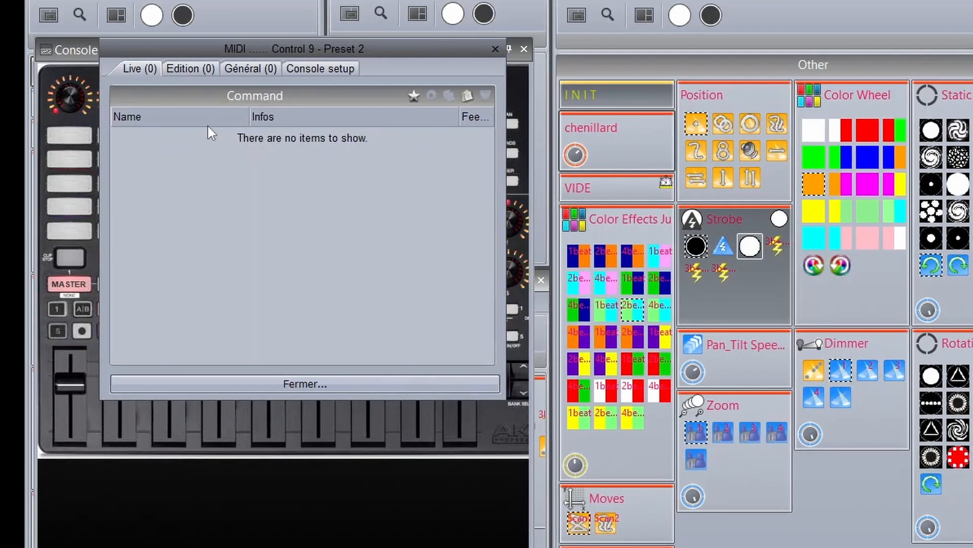
{"action": "left_click", "coordinate": [413, 97]}
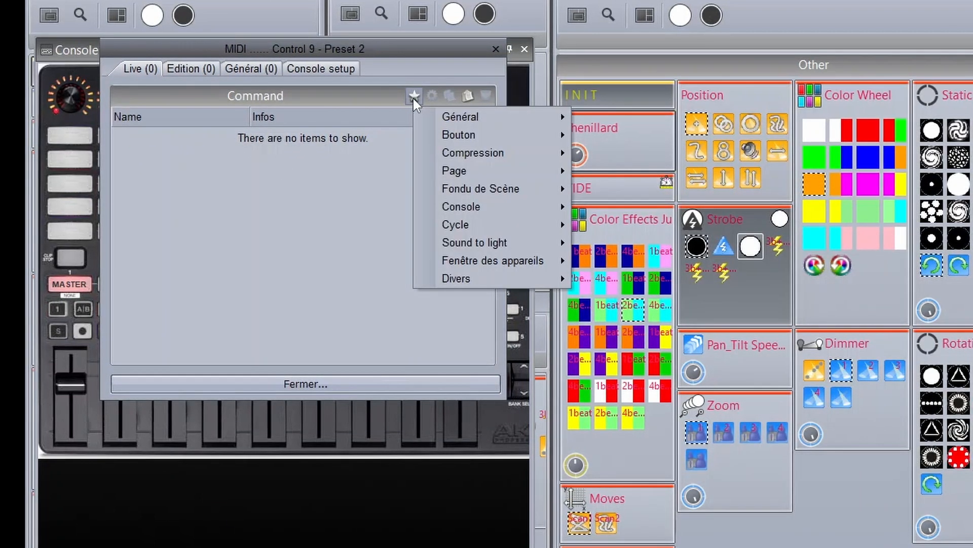
{"action": "mouse_move", "coordinate": [464, 134]}
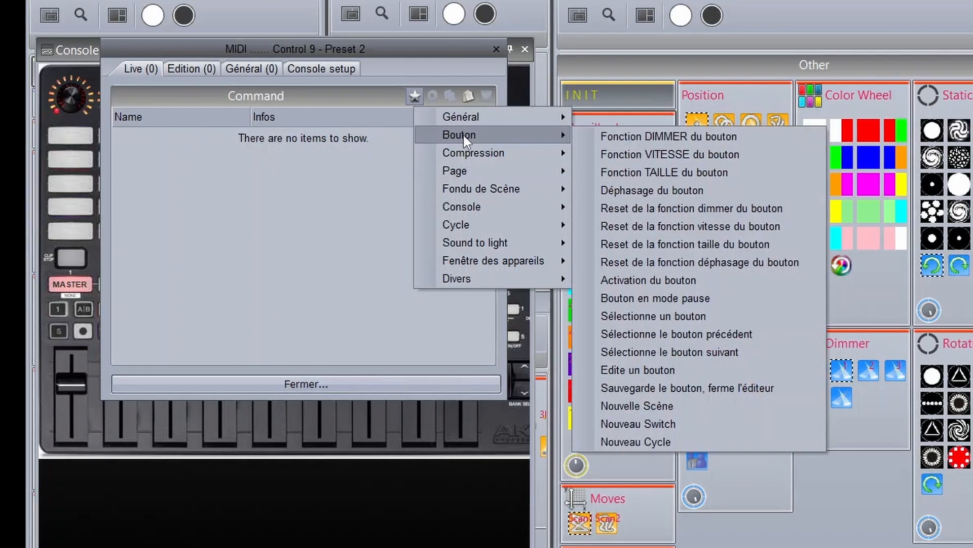
{"action": "left_click", "coordinate": [708, 278]}
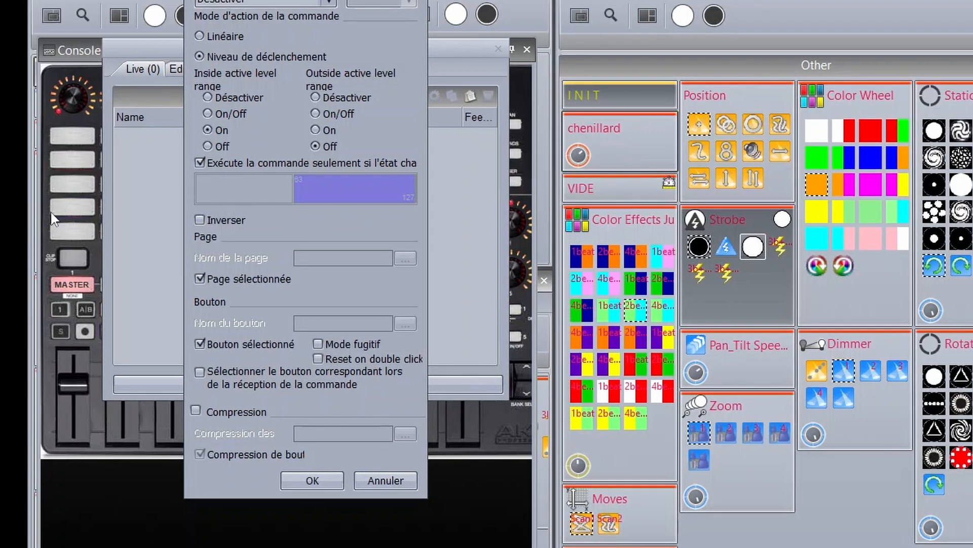
Step: Link the button activation command to the chenillard button on the m spot 200ii_mg1.ssl2 page, with a trigger range of 7 to 127
{"action": "left_click", "coordinate": [233, 278]}
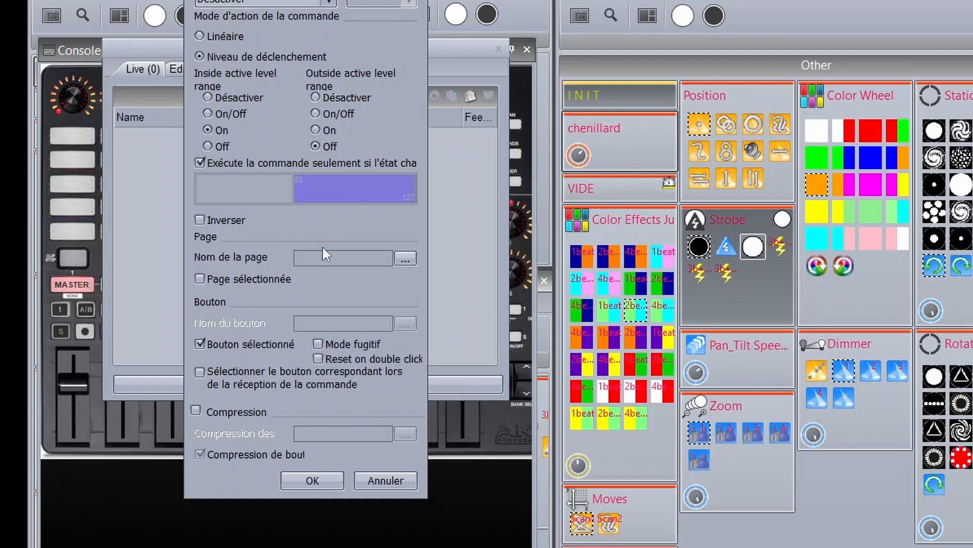
{"action": "left_click", "coordinate": [404, 260]}
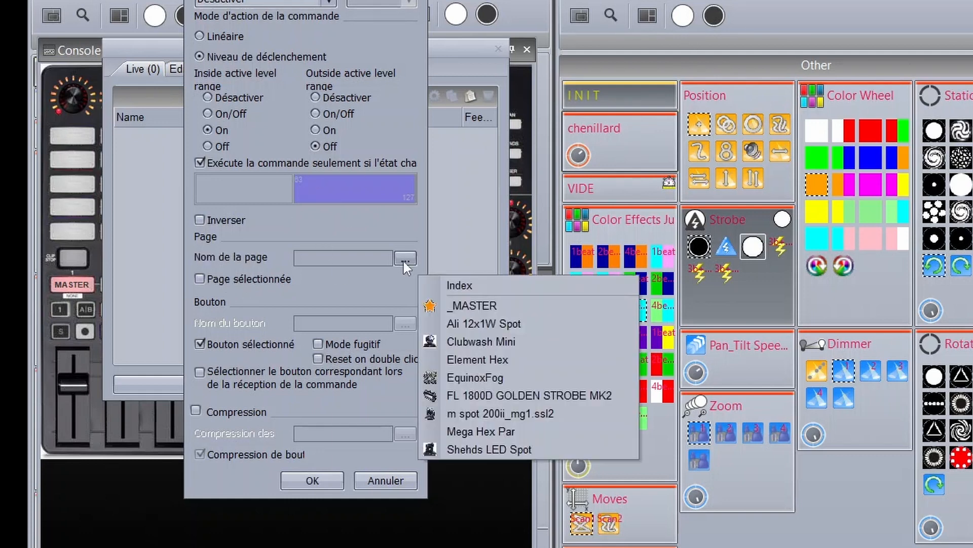
{"action": "left_click", "coordinate": [558, 414]}
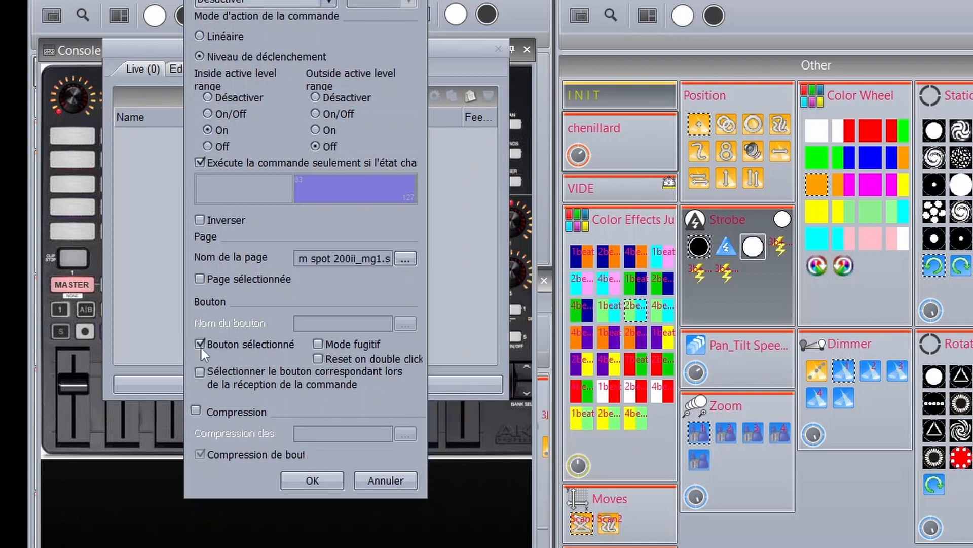
{"action": "left_click", "coordinate": [217, 344]}
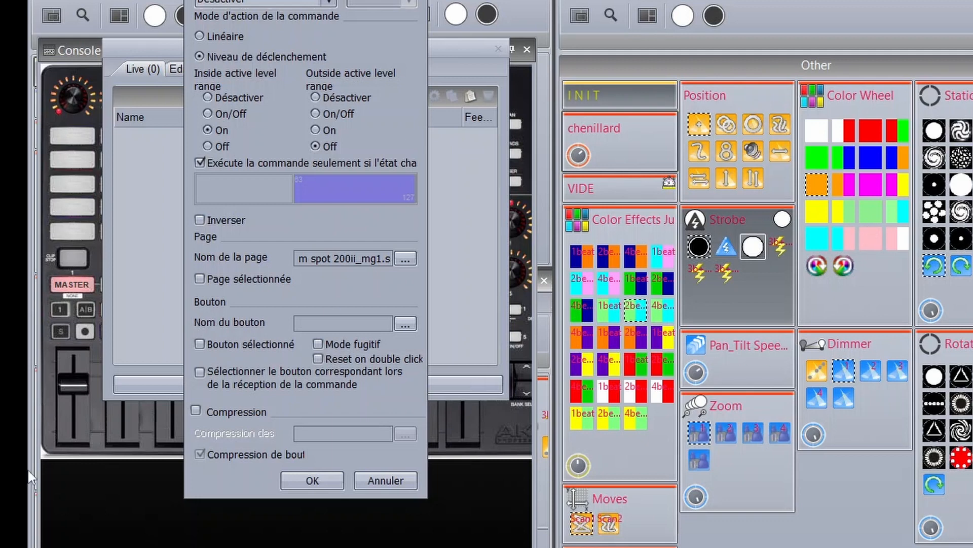
{"action": "left_click", "coordinate": [405, 324]}
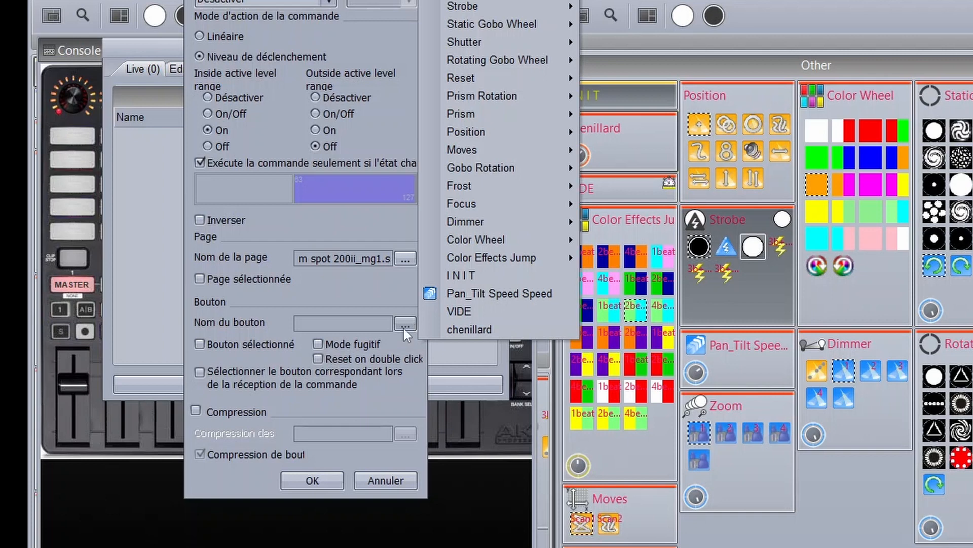
{"action": "mouse_move", "coordinate": [510, 42]}
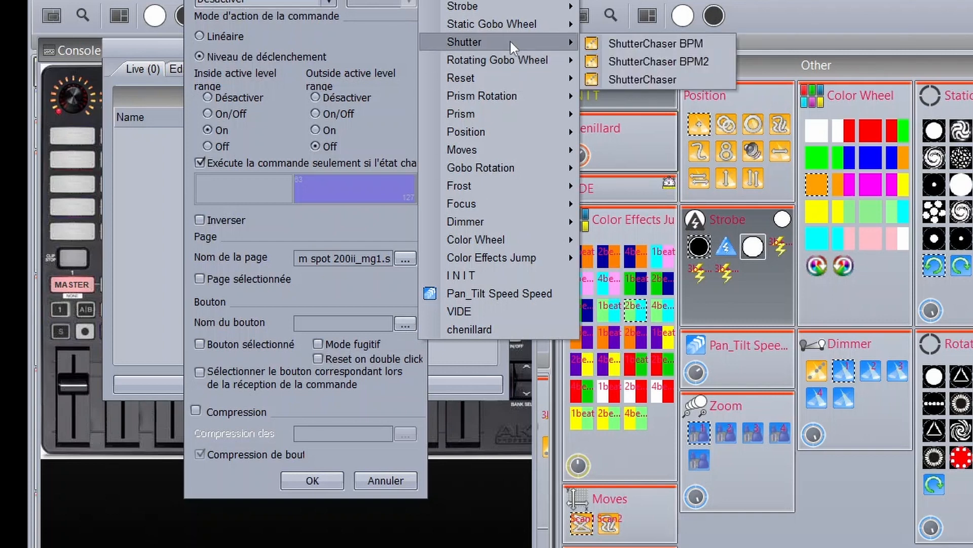
{"action": "left_click", "coordinate": [498, 328]}
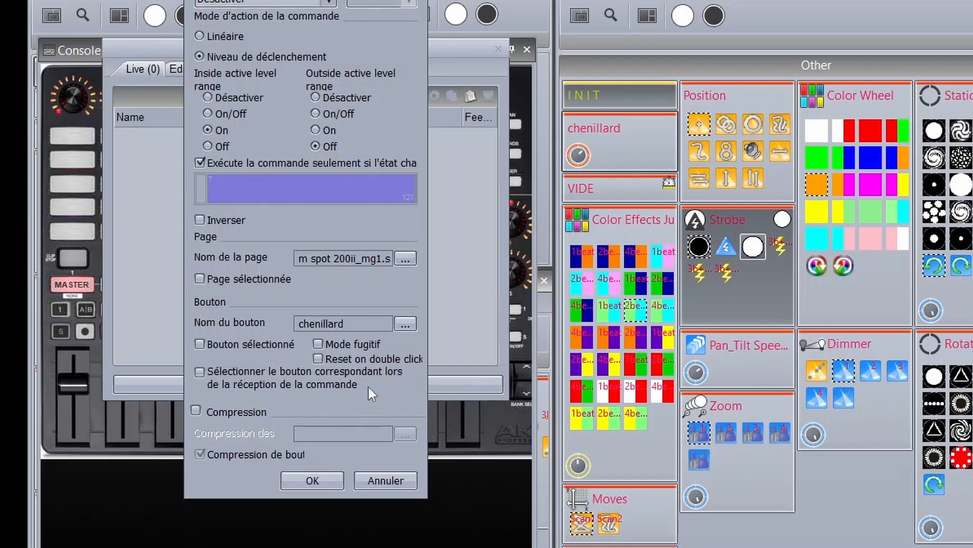
{"action": "left_click", "coordinate": [307, 479]}
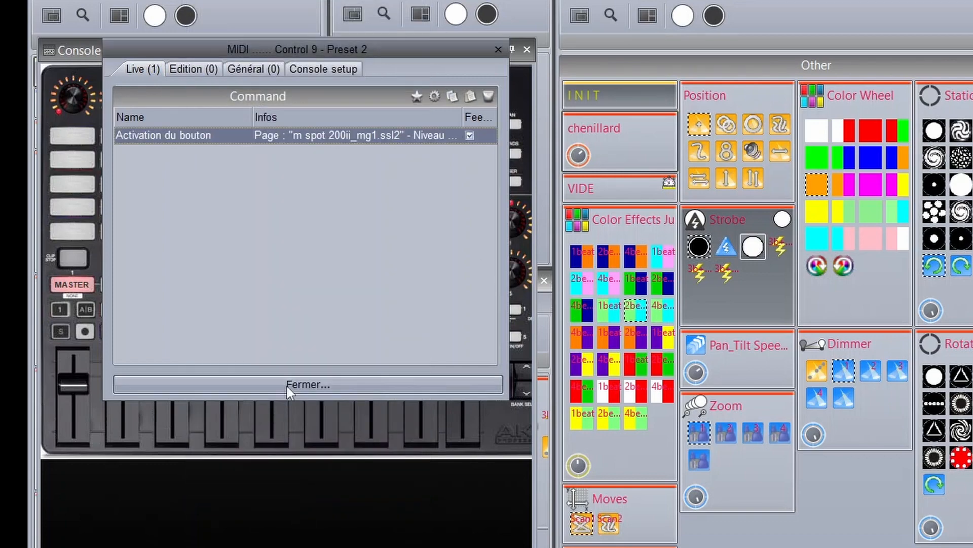
Step: Test the chenillard activation by lowering the MASTER channel fader fully and raising it again
{"action": "left_click", "coordinate": [69, 383]}
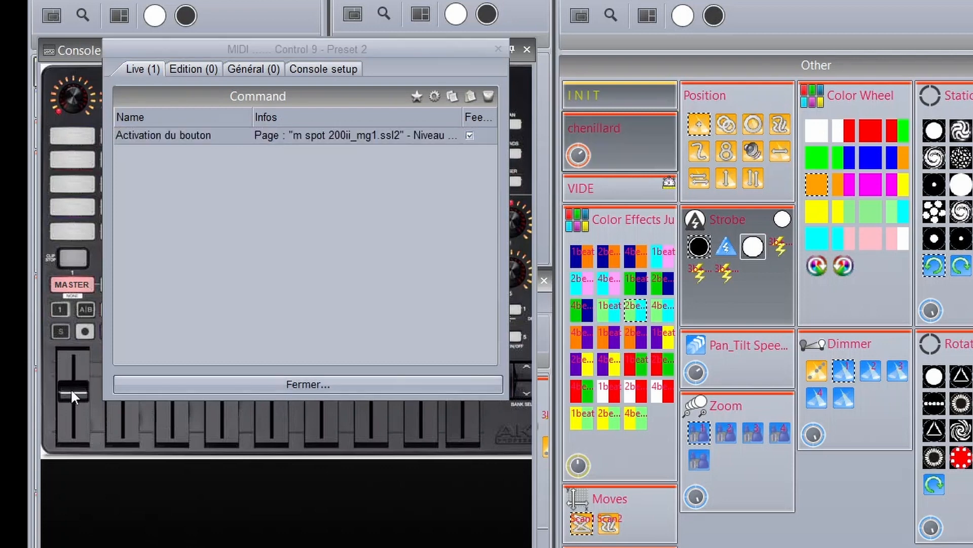
{"action": "left_click_drag", "start_coordinate": [71, 388], "coordinate": [72, 430]}
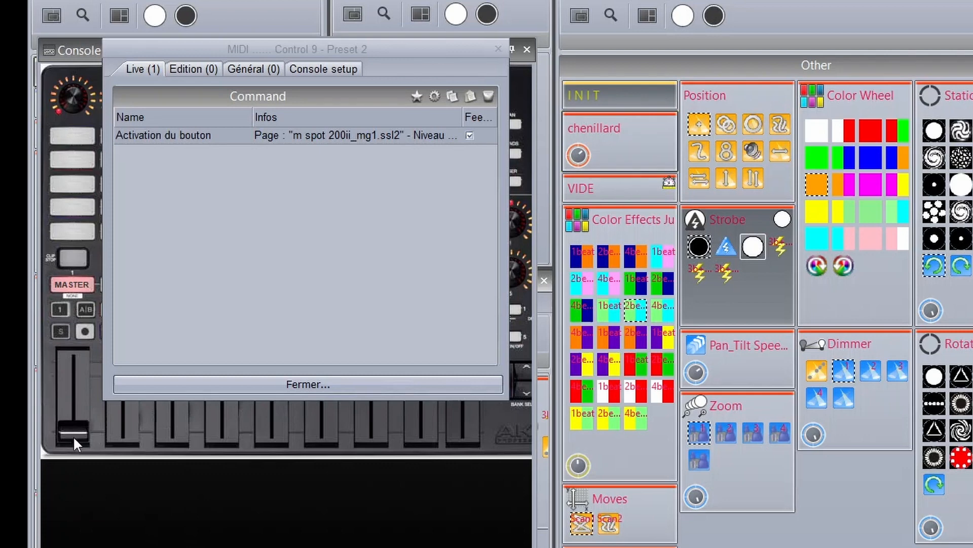
{"action": "left_click_drag", "start_coordinate": [69, 431], "coordinate": [71, 408]}
{"action": "left_click_drag", "start_coordinate": [69, 431], "coordinate": [67, 387]}
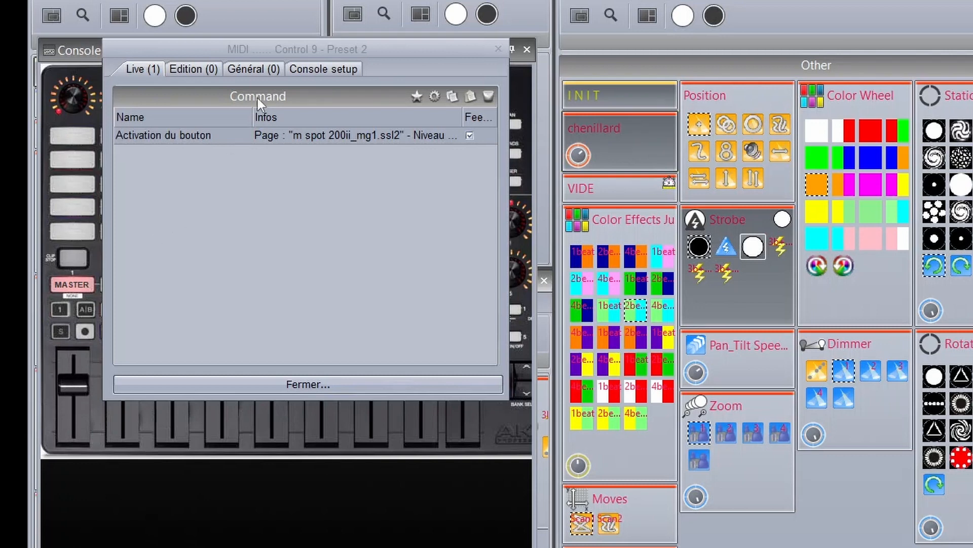
Step: Add a live "Fonction VITESSE du bouton" command to the fader, targeting the chenillard button on the m spot 200ii_mg1.ssl2 page
{"action": "left_click", "coordinate": [243, 135]}
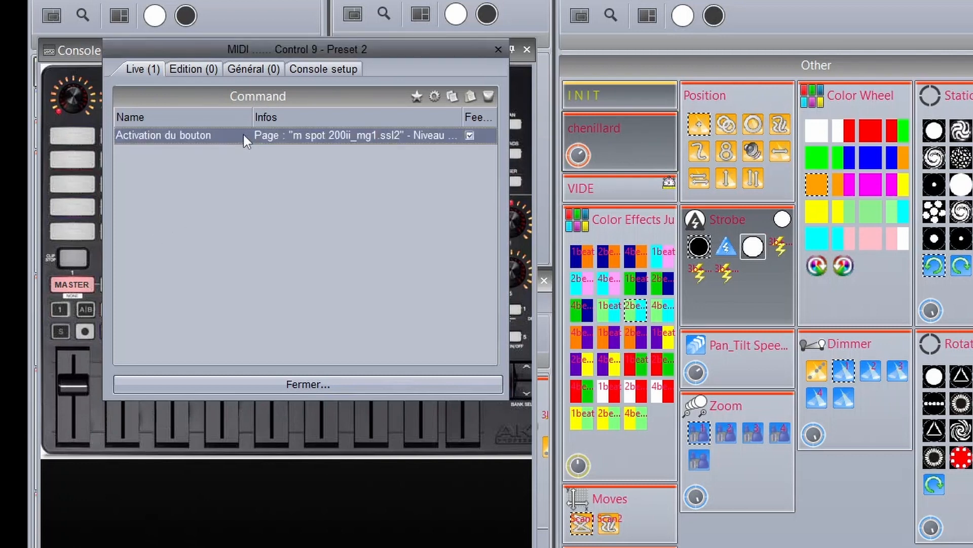
{"action": "left_click", "coordinate": [415, 98]}
{"action": "mouse_move", "coordinate": [504, 141]}
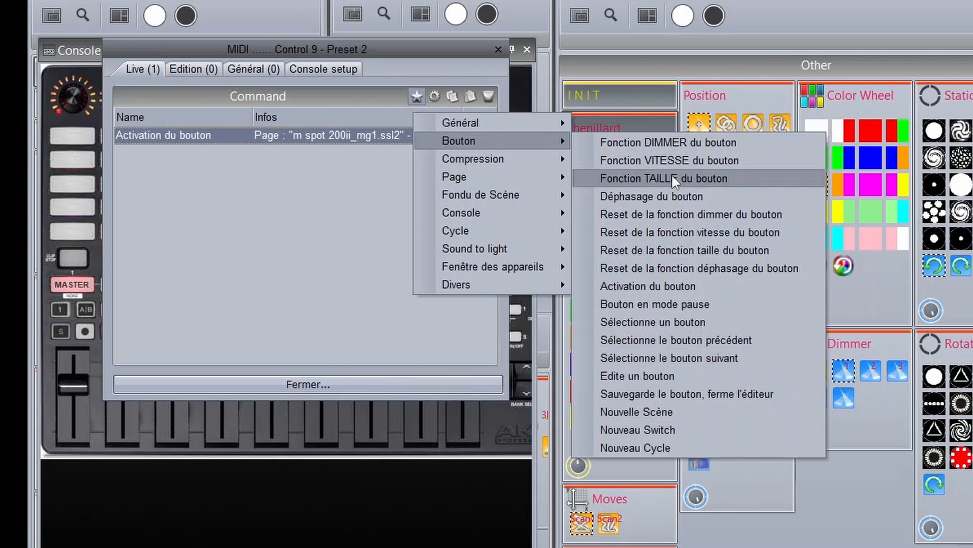
{"action": "left_click", "coordinate": [653, 163]}
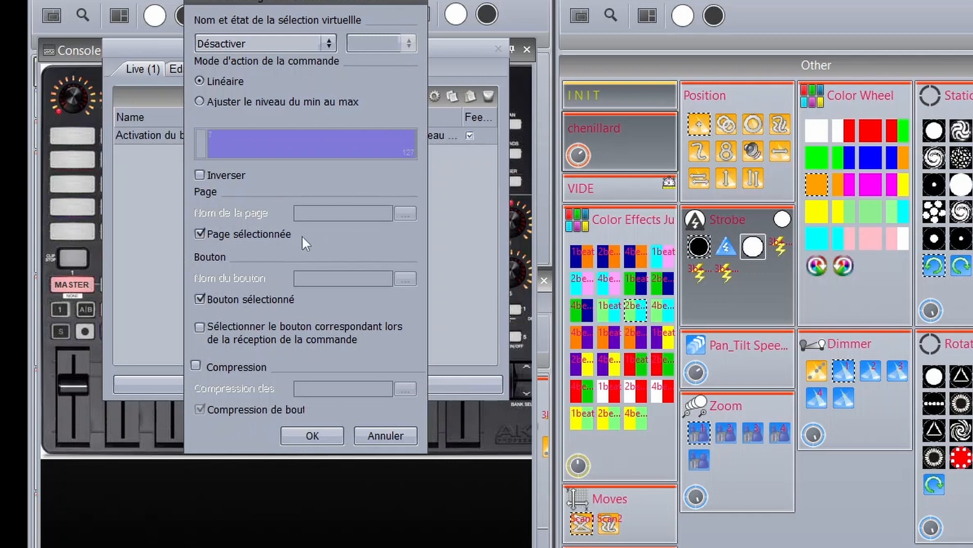
{"action": "left_click", "coordinate": [251, 235]}
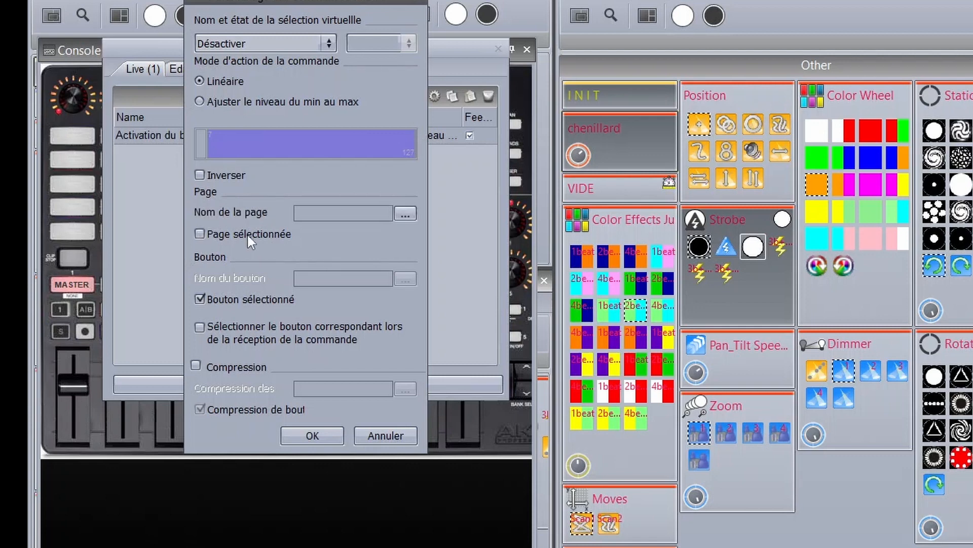
{"action": "left_click", "coordinate": [406, 213]}
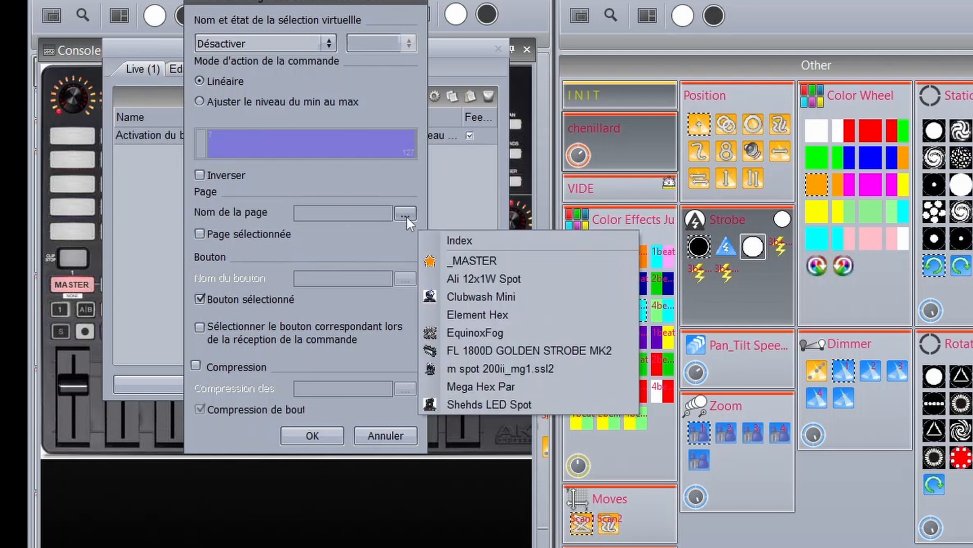
{"action": "left_click", "coordinate": [500, 368]}
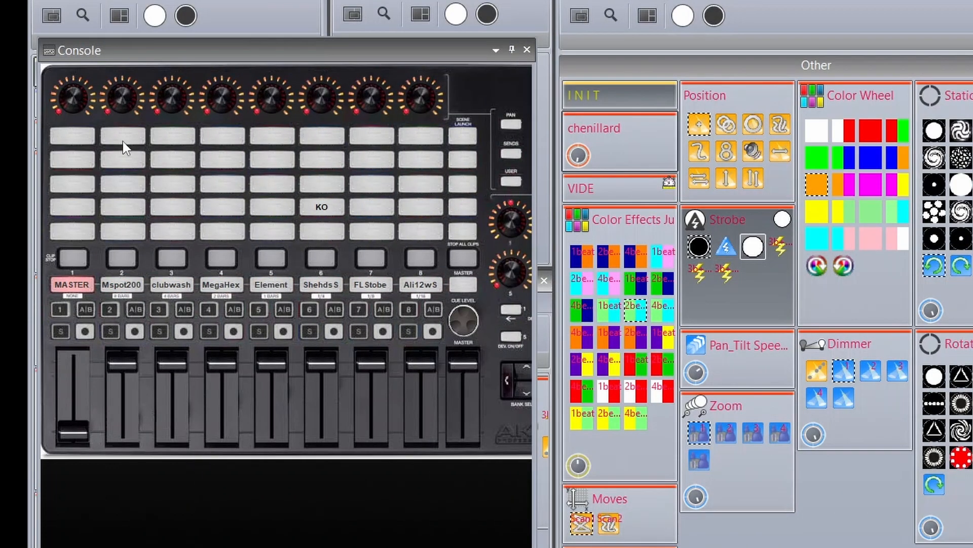
Step: Reopen the MASTER channel fader's commands and review the VITESSE command's page, button and action mode settings
{"action": "right_click", "coordinate": [73, 430]}
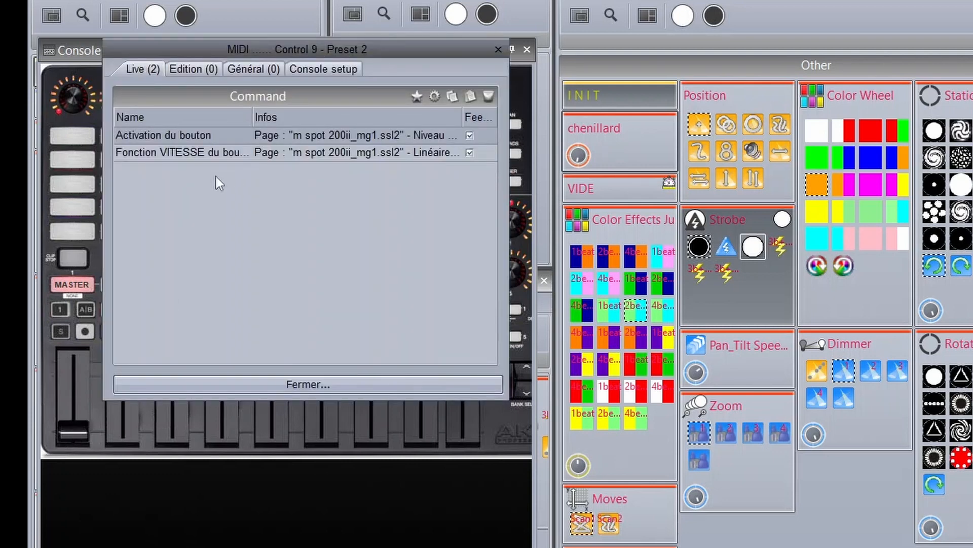
{"action": "double_click", "coordinate": [196, 155]}
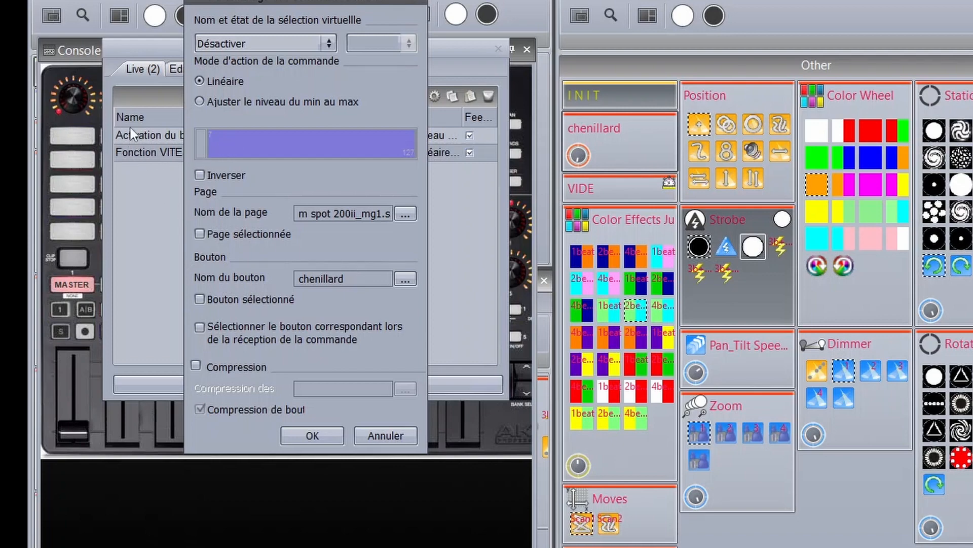
{"action": "left_click_drag", "start_coordinate": [290, 4], "coordinate": [463, 23]}
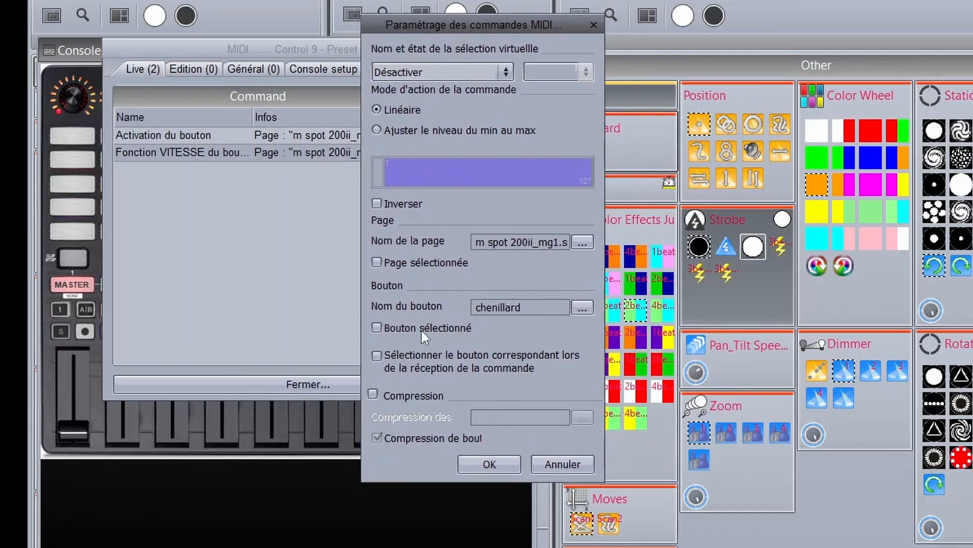
{"action": "left_click", "coordinate": [482, 466]}
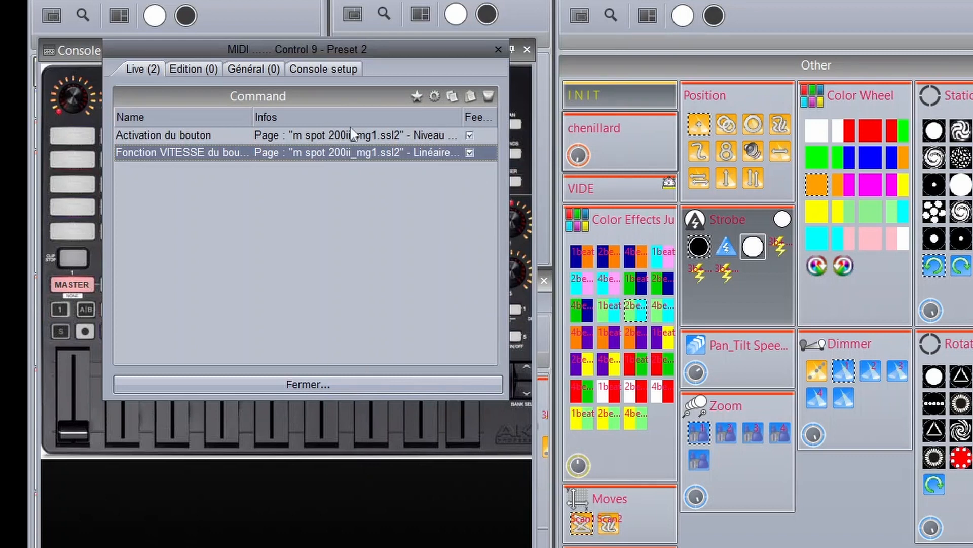
Step: Widen the Infos column to read both commands' level ranges, and close the fader's command window
{"action": "left_click_drag", "start_coordinate": [253, 116], "coordinate": [186, 117]}
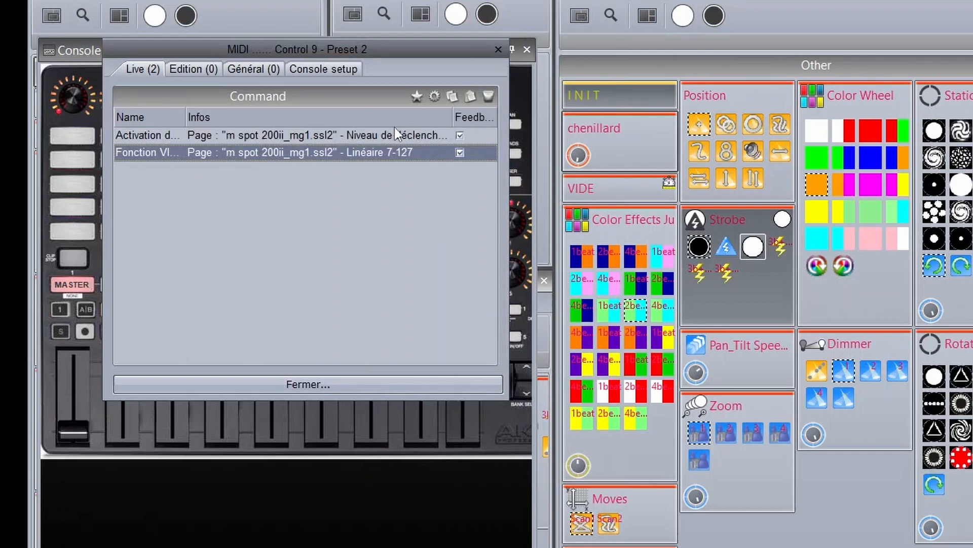
{"action": "left_click_drag", "start_coordinate": [453, 118], "coordinate": [491, 117]}
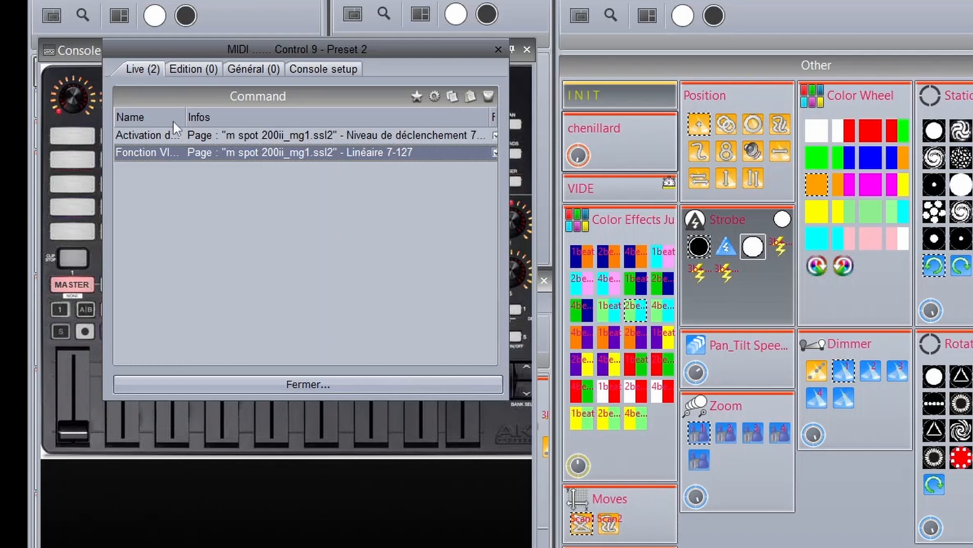
{"action": "left_click_drag", "start_coordinate": [186, 118], "coordinate": [142, 118]}
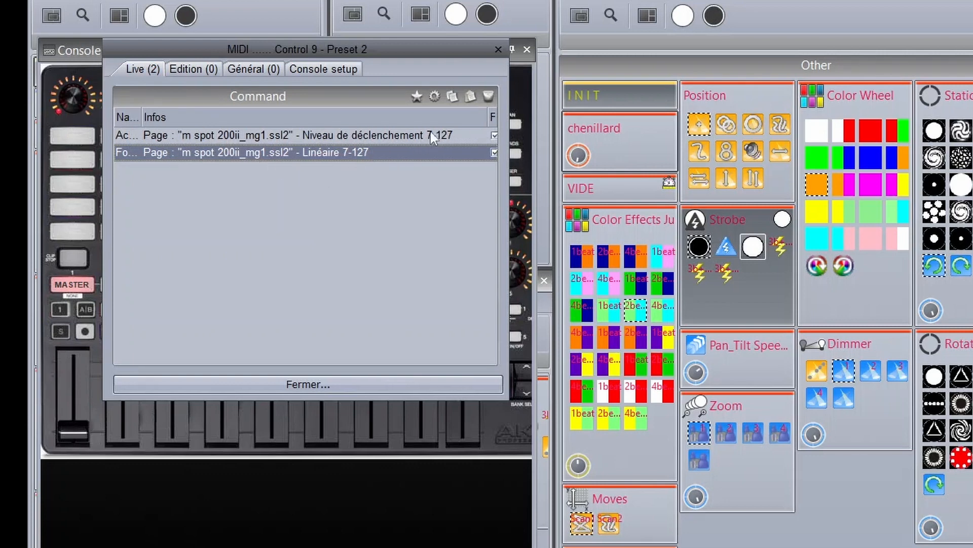
{"action": "left_click", "coordinate": [212, 385]}
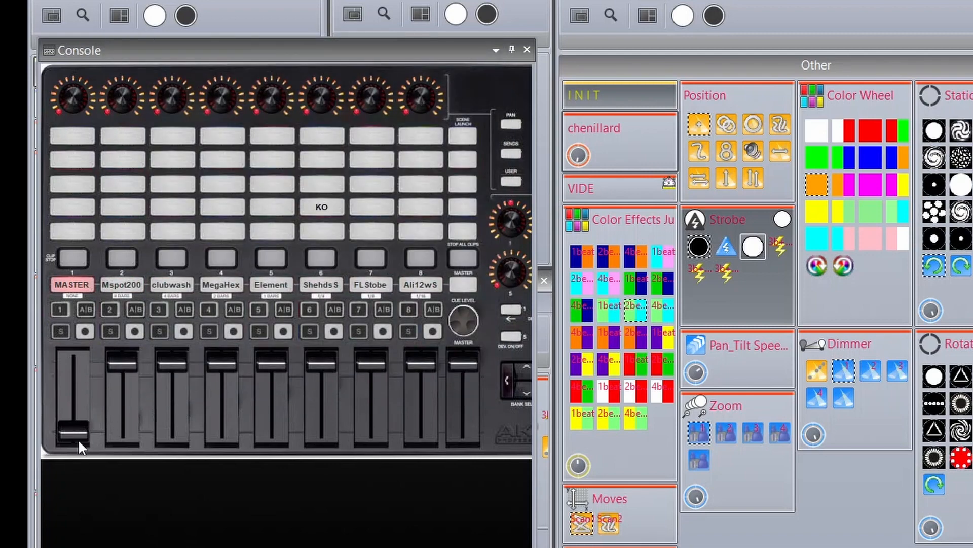
Step: Test the MASTER channel fader by raising it slightly from zero to run chenillard, and return it to the bottom
{"action": "left_click_drag", "start_coordinate": [78, 439], "coordinate": [78, 464]}
{"action": "left_click_drag", "start_coordinate": [75, 428], "coordinate": [75, 425]}
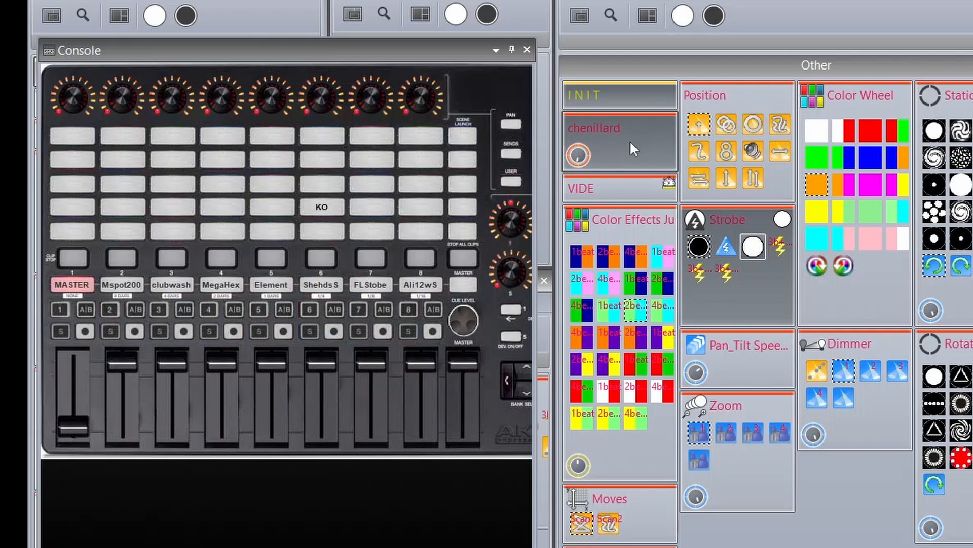
{"action": "left_click_drag", "start_coordinate": [580, 154], "coordinate": [96, 543]}
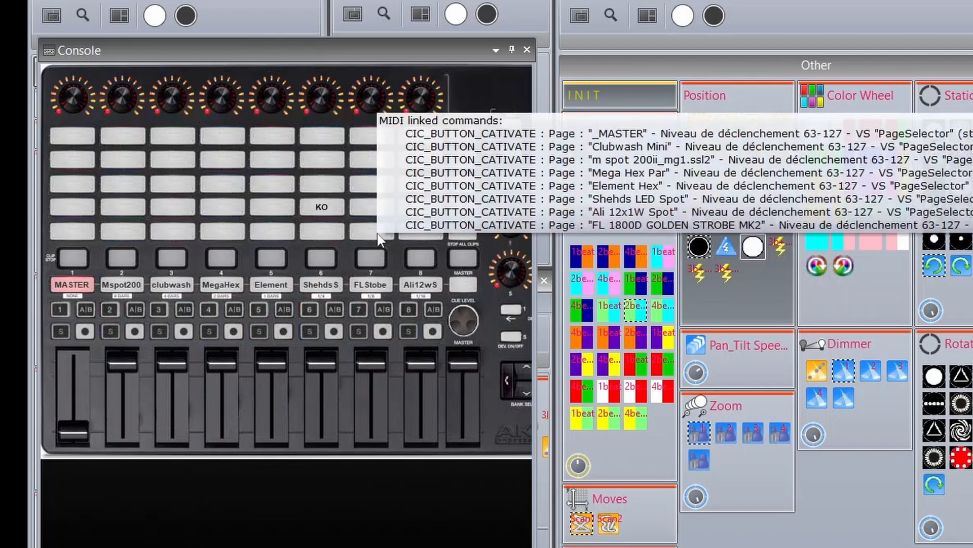
Step: Review the commands linked to the first three pads of the upper row and the MASTER channel fader, and close the command window
{"action": "left_click", "coordinate": [66, 142]}
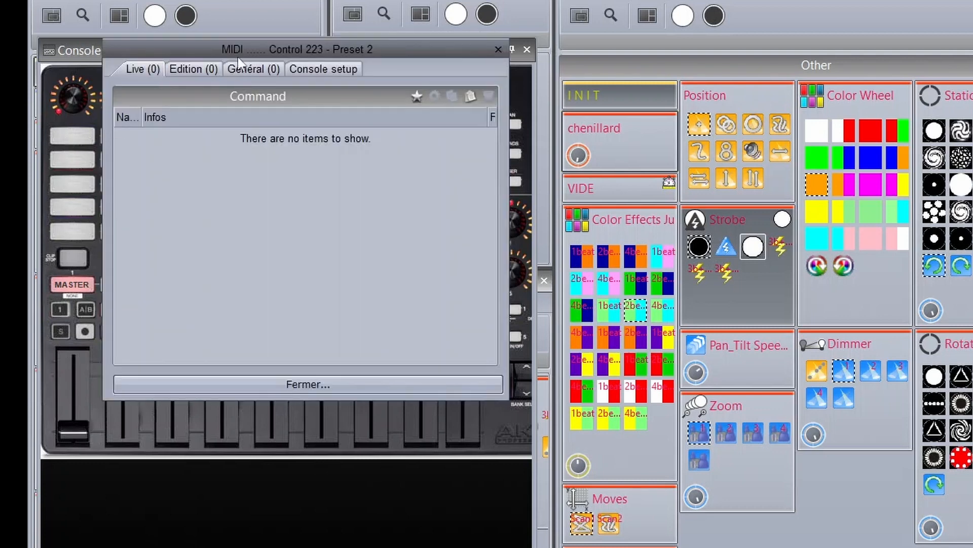
{"action": "left_click_drag", "start_coordinate": [238, 53], "coordinate": [426, 50]}
{"action": "left_click", "coordinate": [130, 142]}
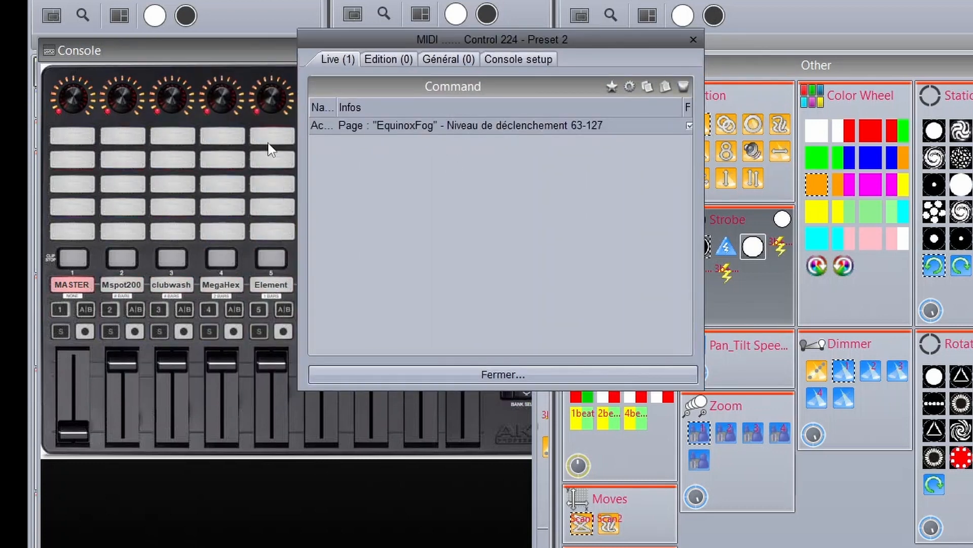
{"action": "left_click", "coordinate": [191, 143]}
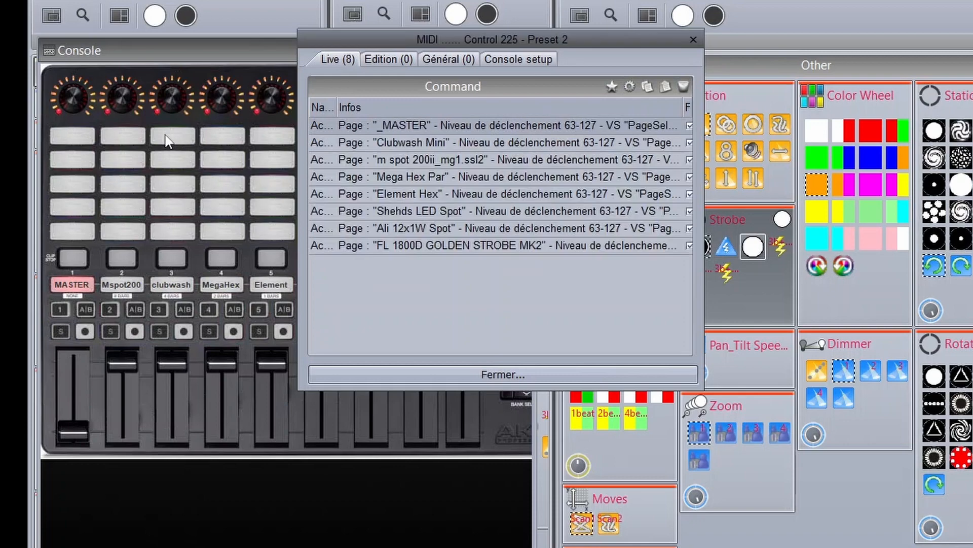
{"action": "left_click", "coordinate": [126, 145]}
{"action": "left_click", "coordinate": [75, 427]}
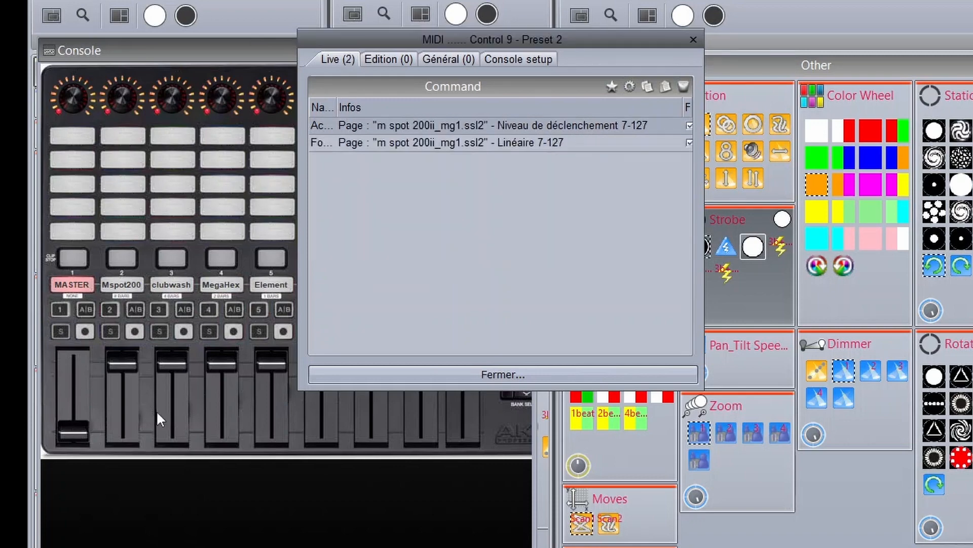
{"action": "left_click", "coordinate": [449, 374]}
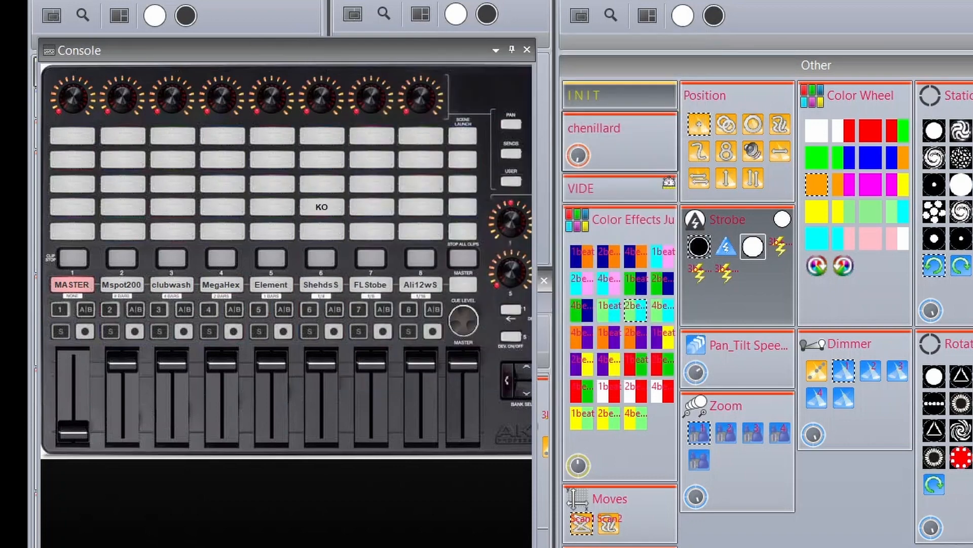